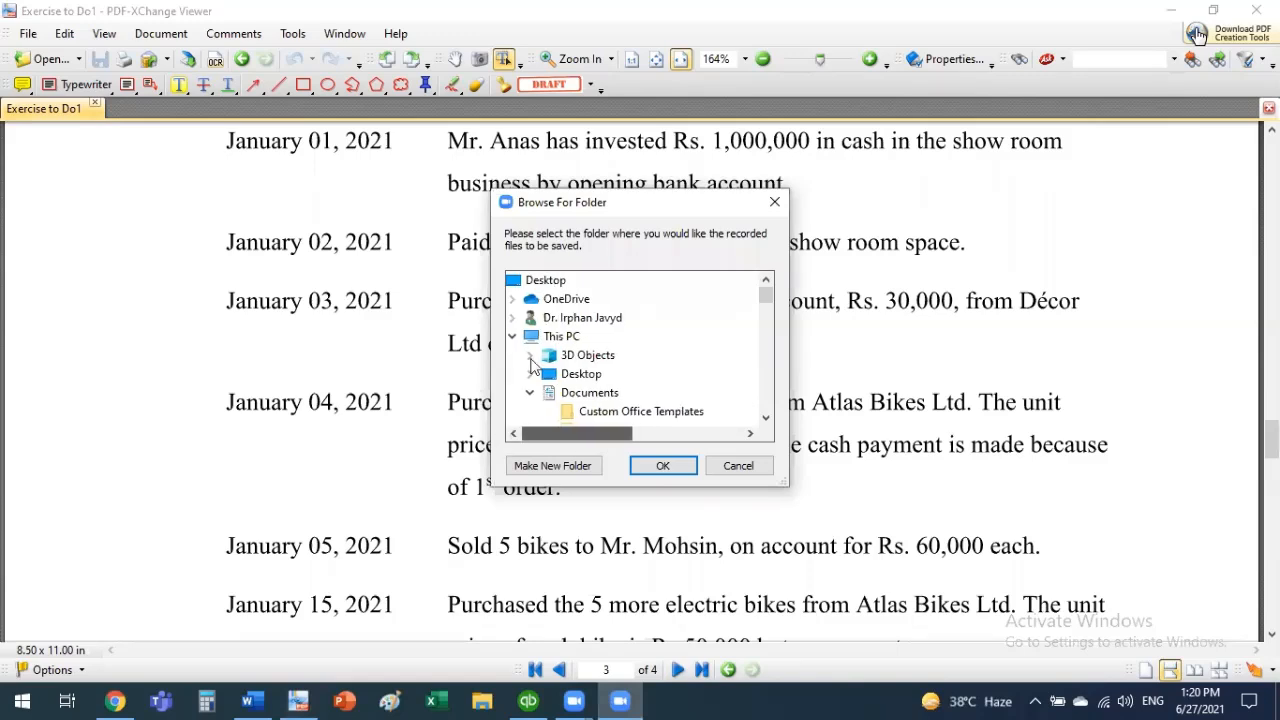
# Step: Choose the Desktop folder as the save location for the recorded files
pyautogui.click(584, 374)
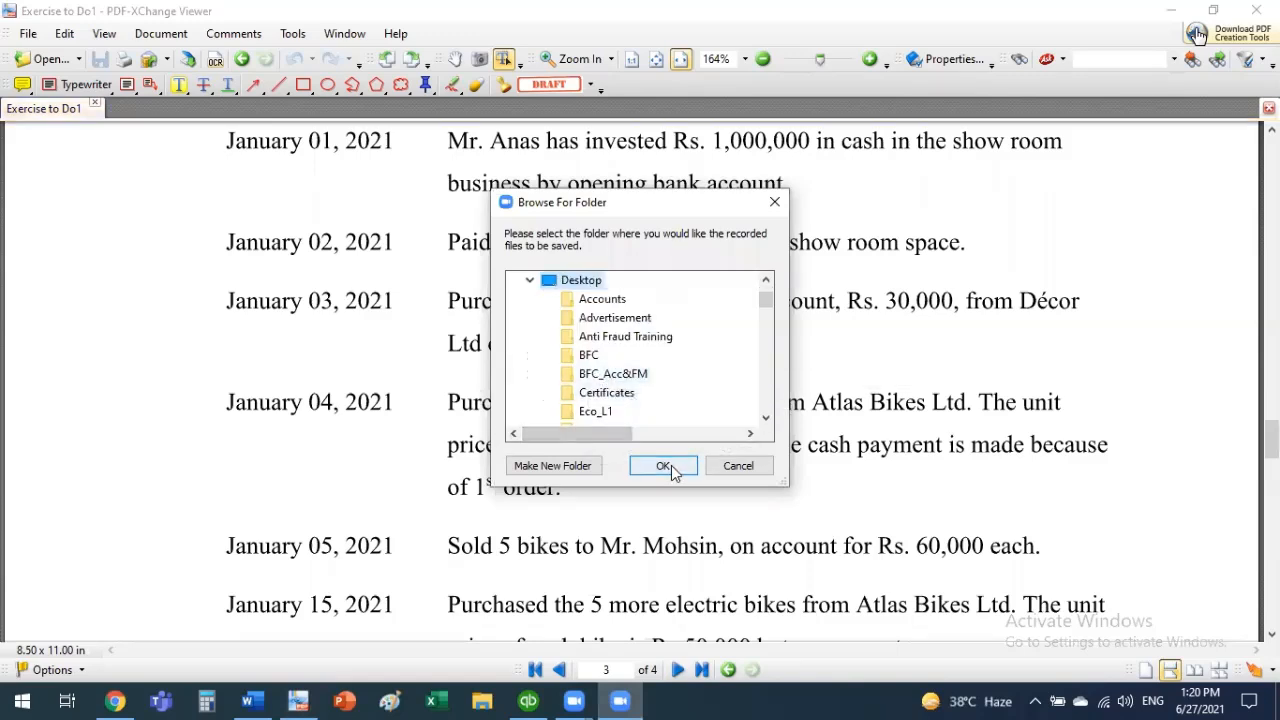
pyautogui.click(563, 466)
pyautogui.click(664, 468)
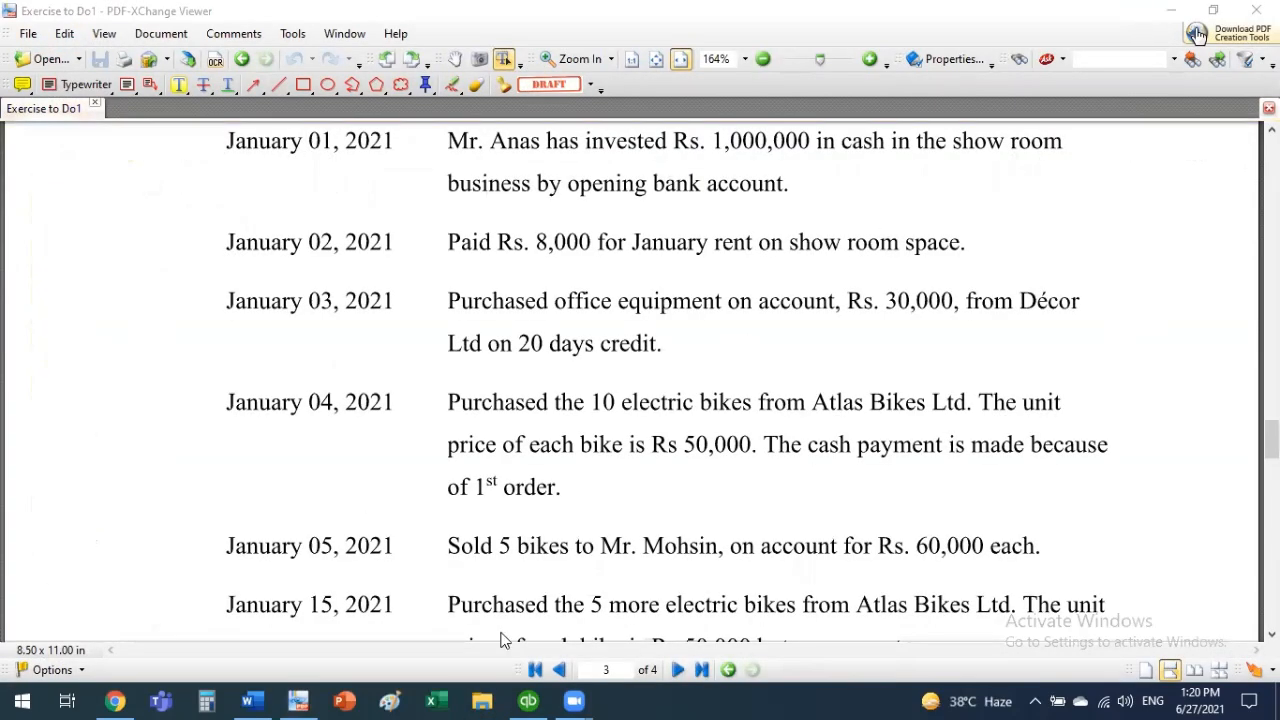
# Step: Switch to QuickBooks and move the Chart of Accounts window clear of the home page flowchart
pyautogui.click(526, 699)
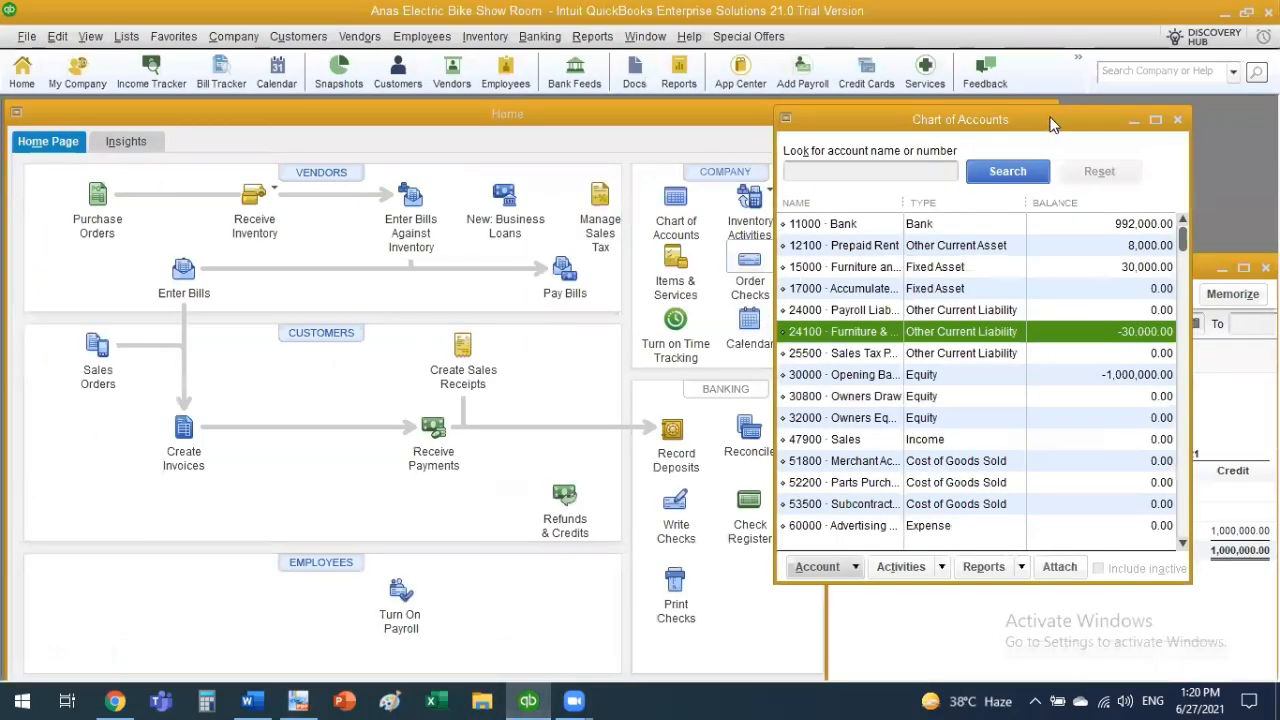
pyautogui.moveTo(1050, 118); pyautogui.dragTo(1130, 114)
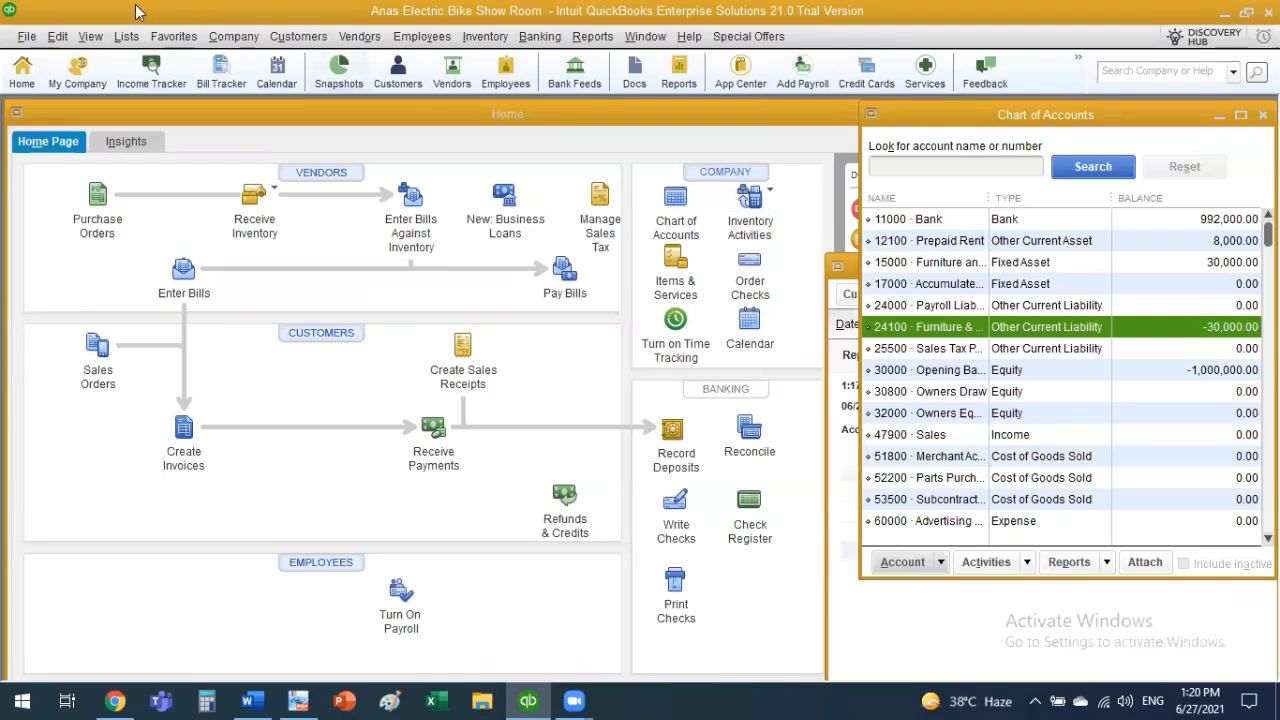
# Step: Open the Item List and enlarge its window in width and height to show its columns in full
pyautogui.click(88, 44)
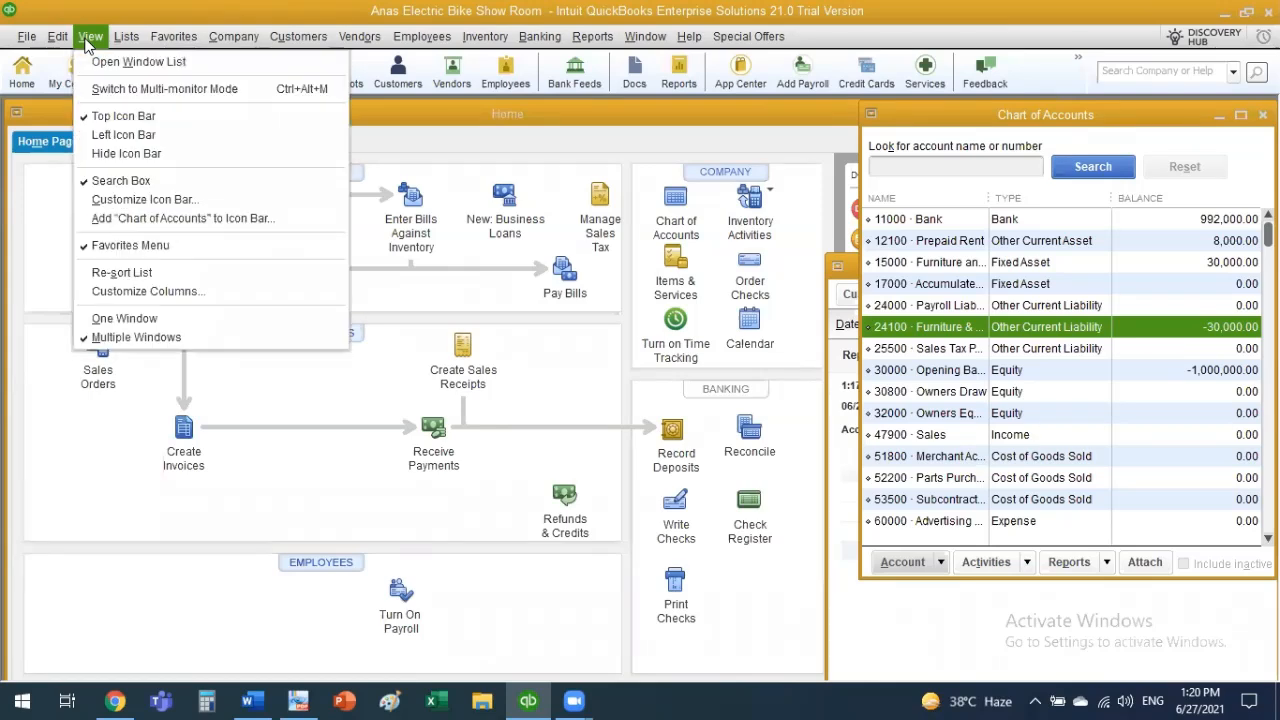
pyautogui.click(88, 40)
pyautogui.click(126, 38)
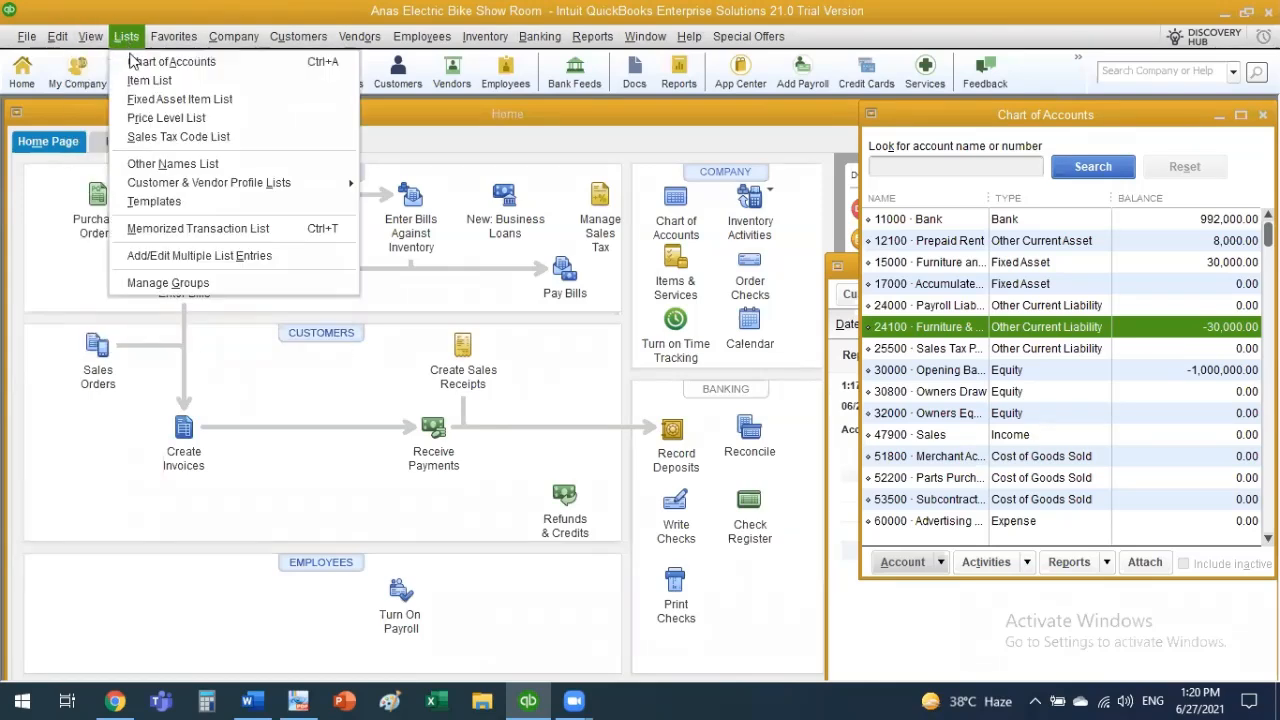
pyautogui.click(140, 86)
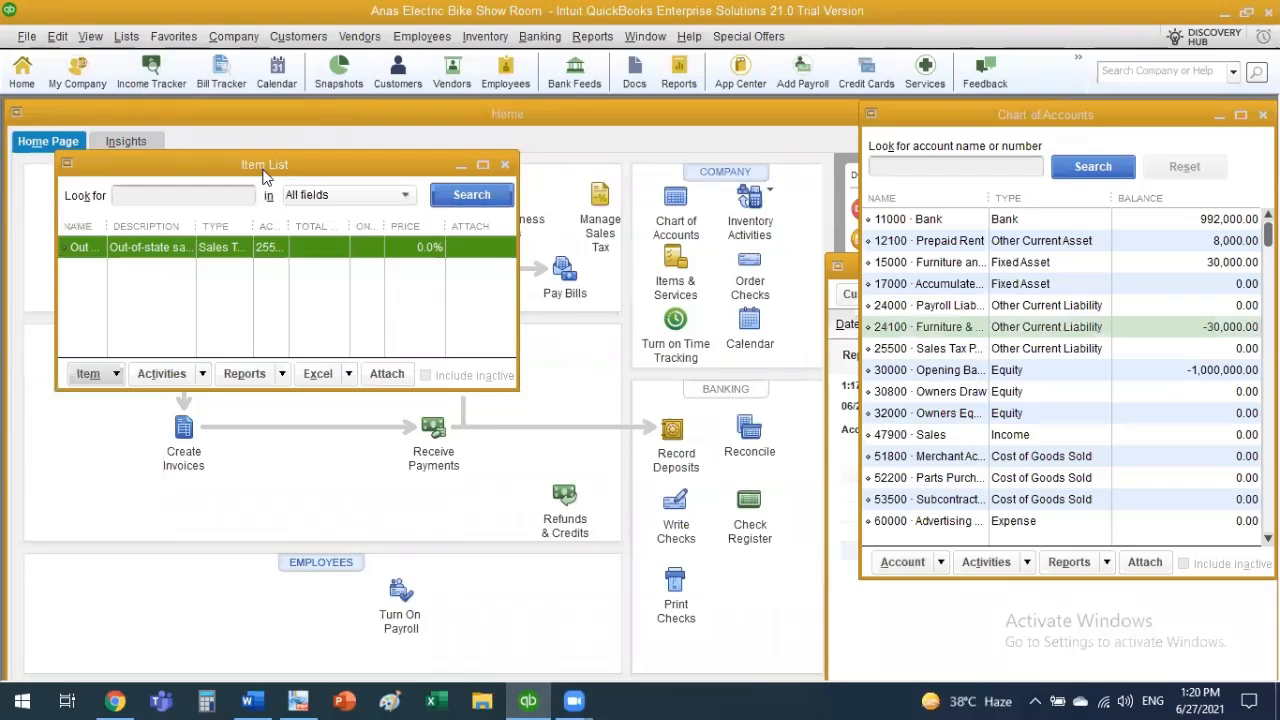
pyautogui.moveTo(268, 170); pyautogui.dragTo(393, 230)
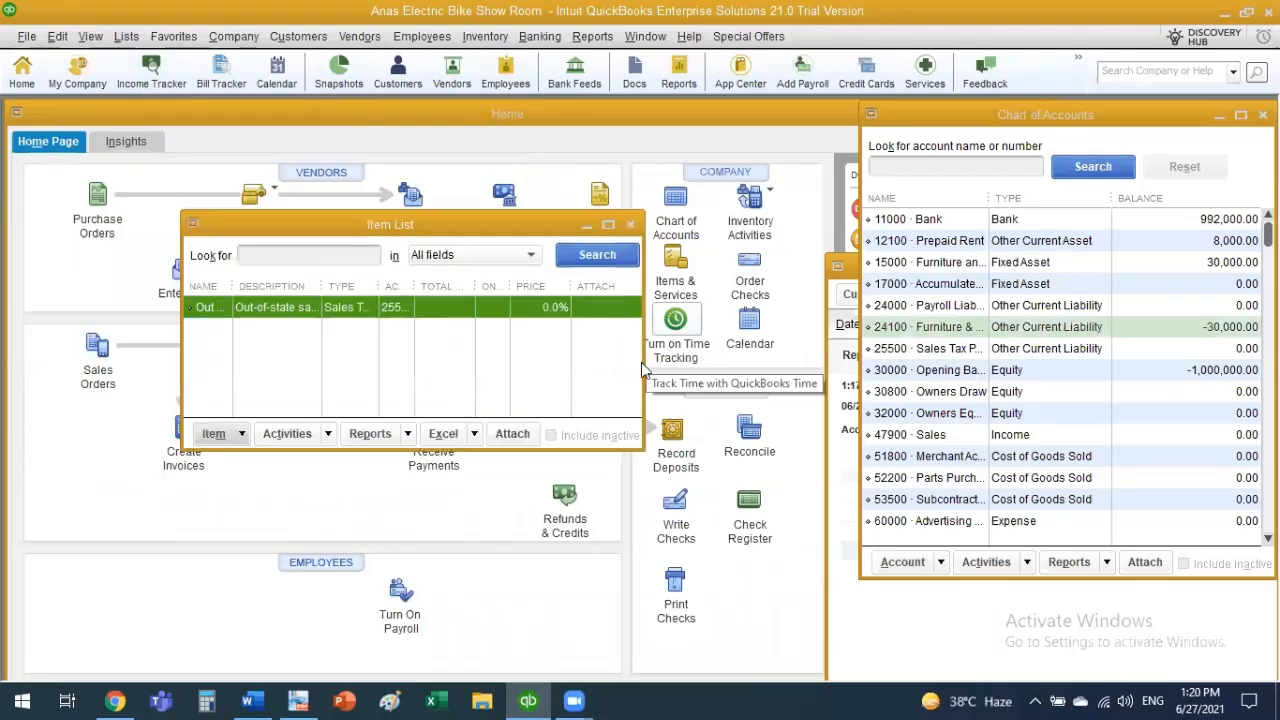
pyautogui.moveTo(643, 362); pyautogui.dragTo(1068, 405)
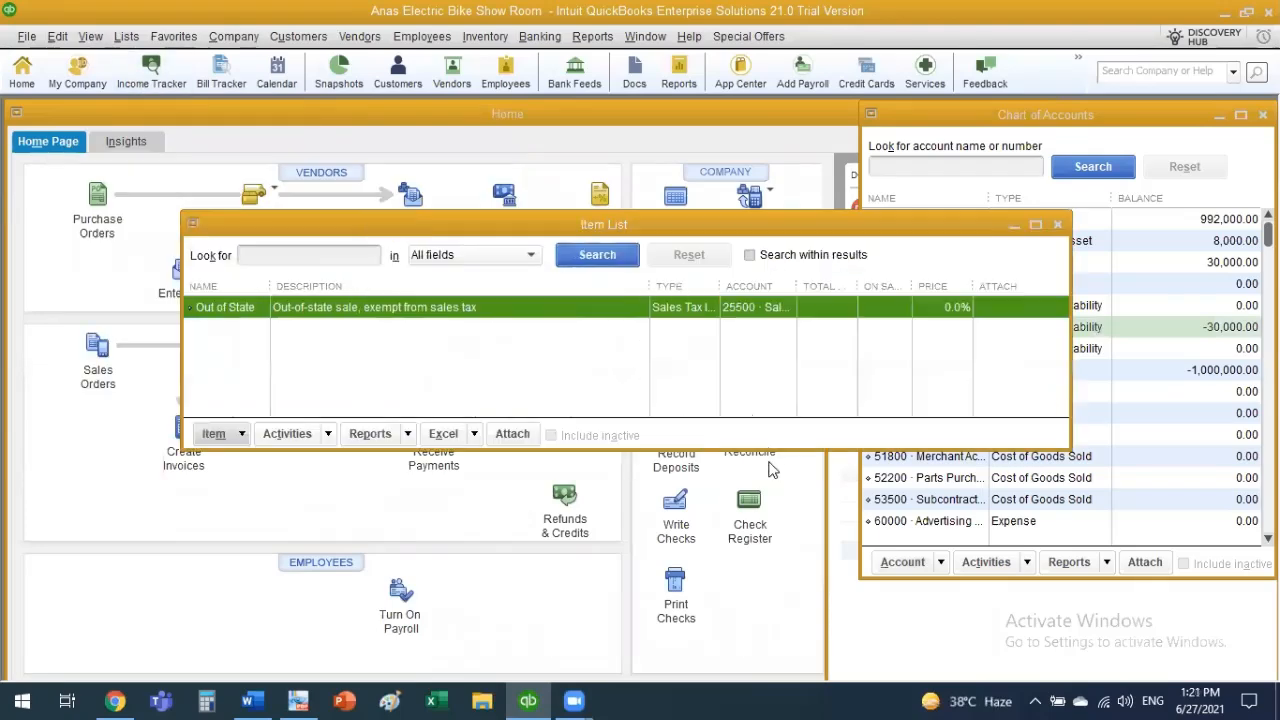
pyautogui.moveTo(745, 447); pyautogui.dragTo(743, 545)
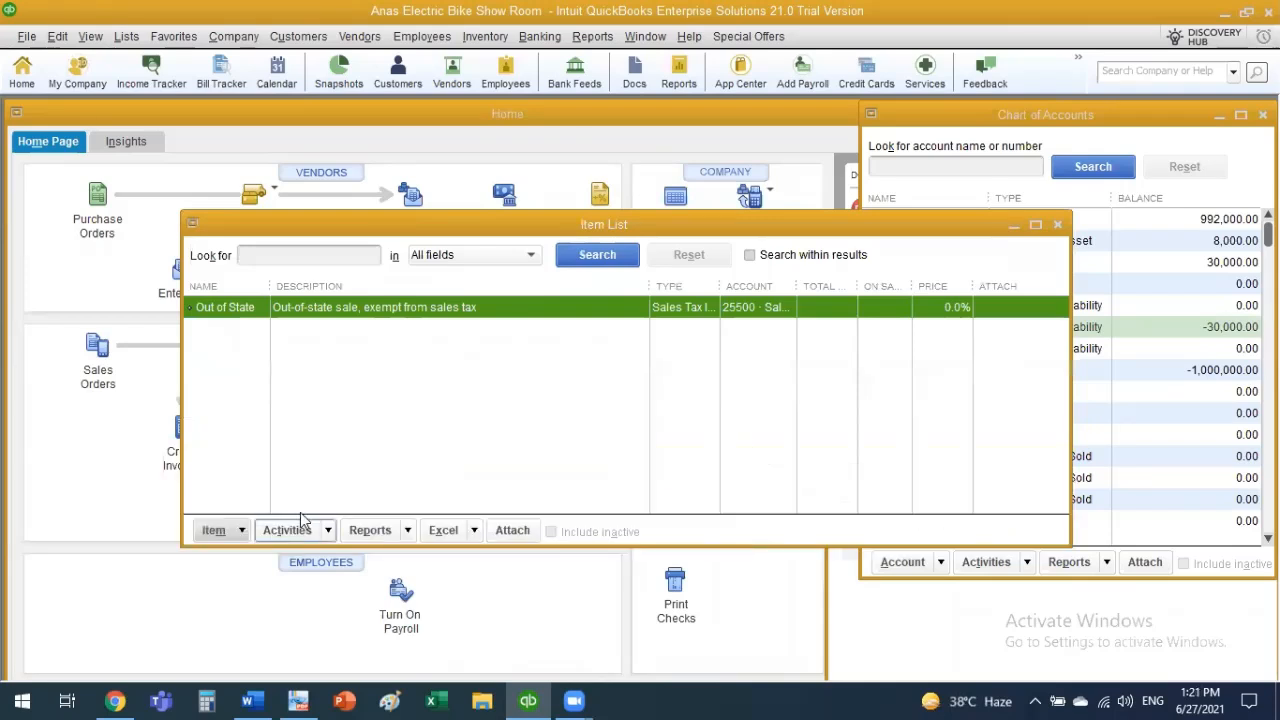
# Step: Create a new item of type Inventory Part and maximize its entry form
pyautogui.click(219, 535)
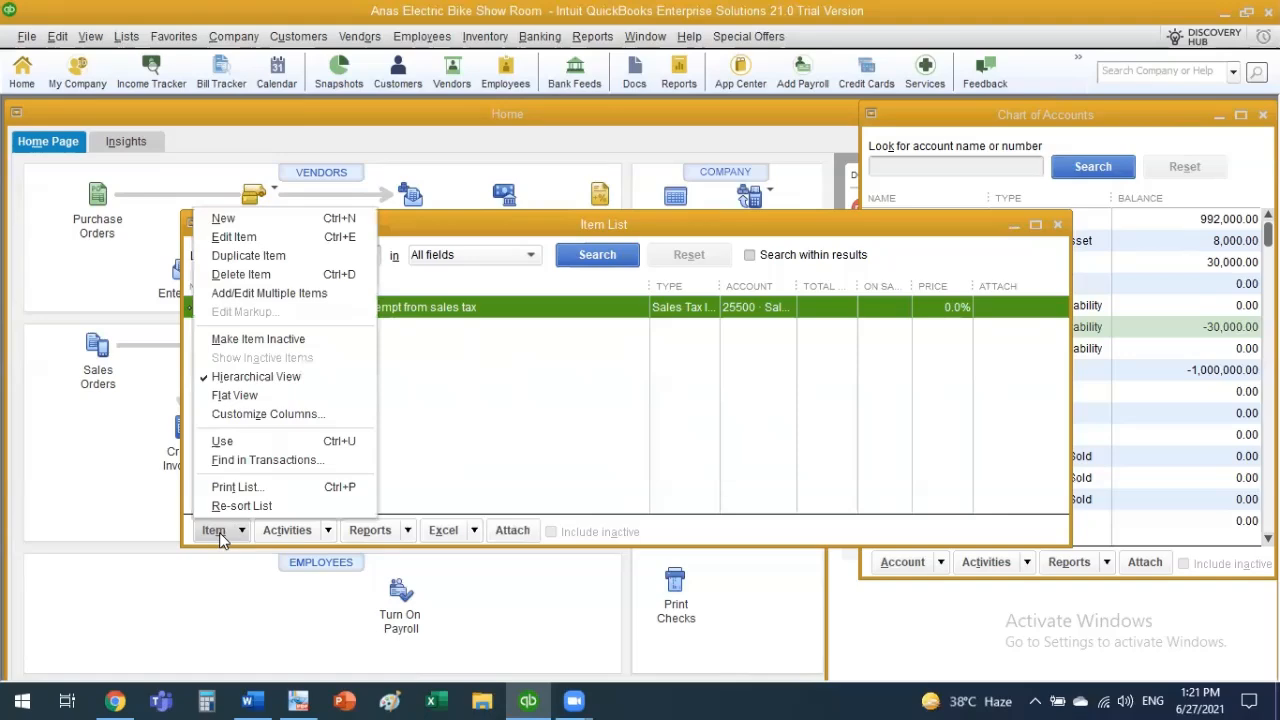
pyautogui.click(277, 222)
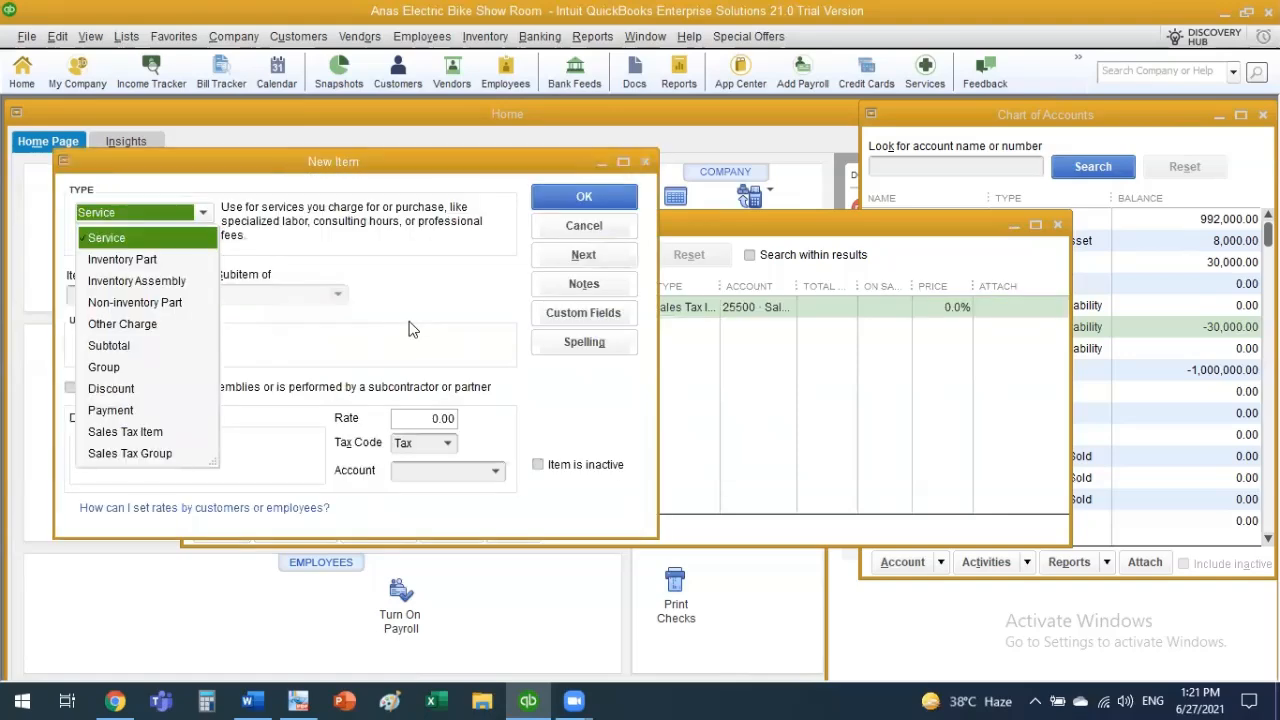
pyautogui.click(156, 261)
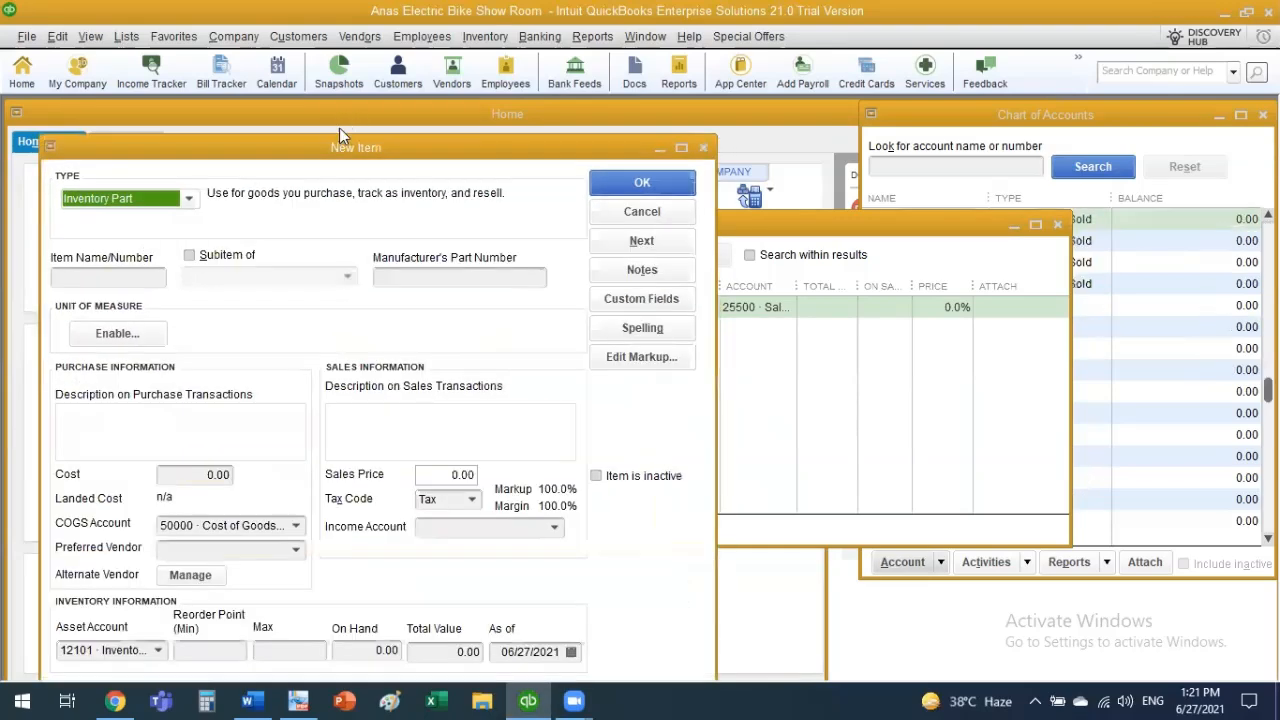
pyautogui.moveTo(341, 148); pyautogui.dragTo(481, 95)
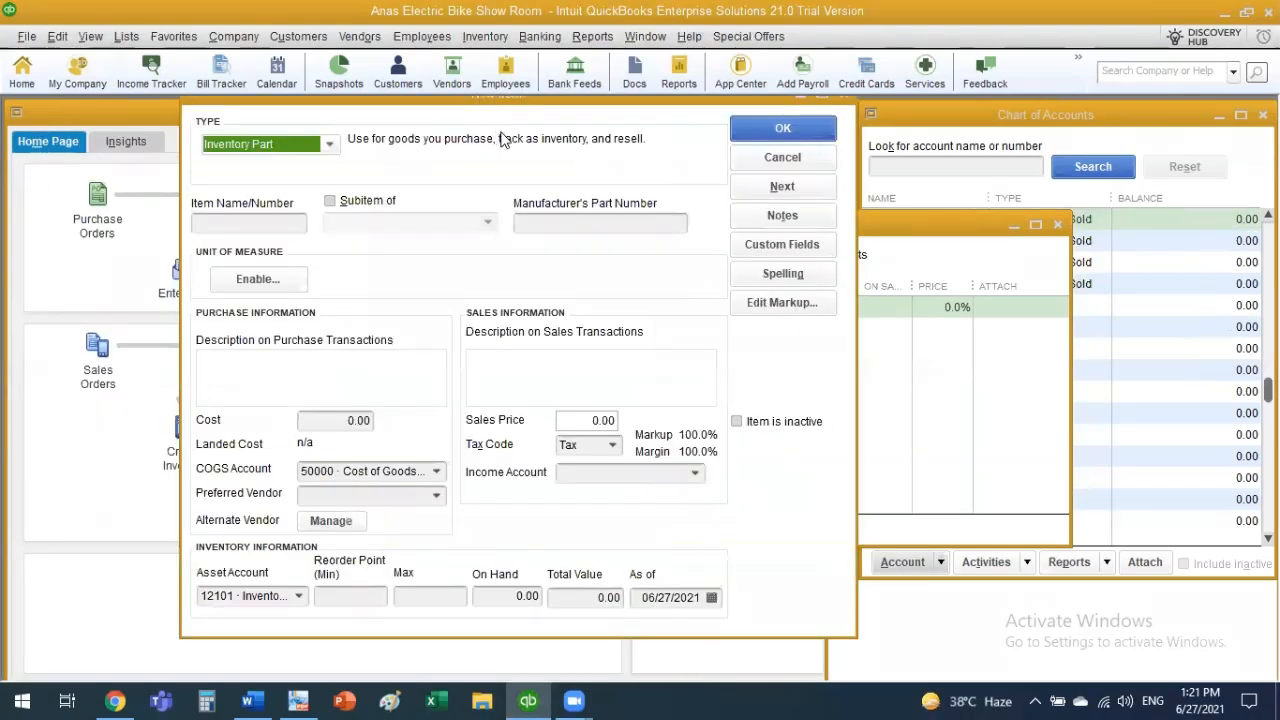
pyautogui.moveTo(520, 104); pyautogui.dragTo(526, 130)
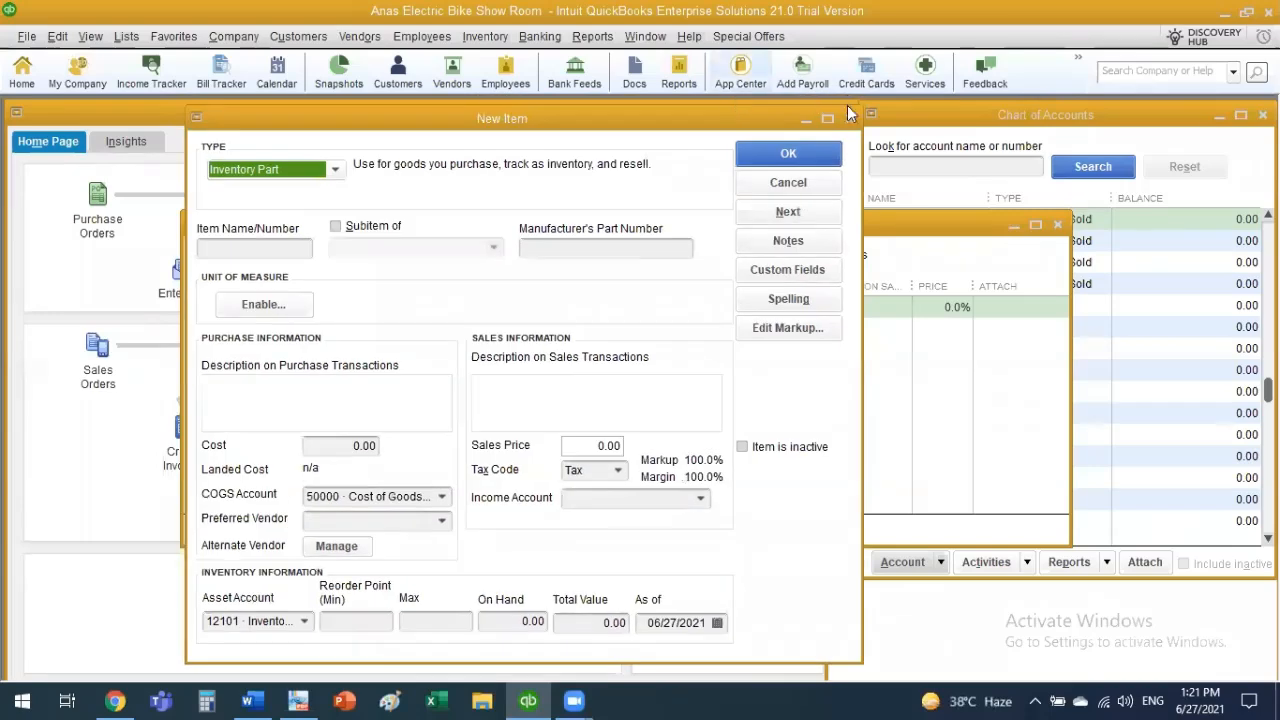
pyautogui.click(829, 120)
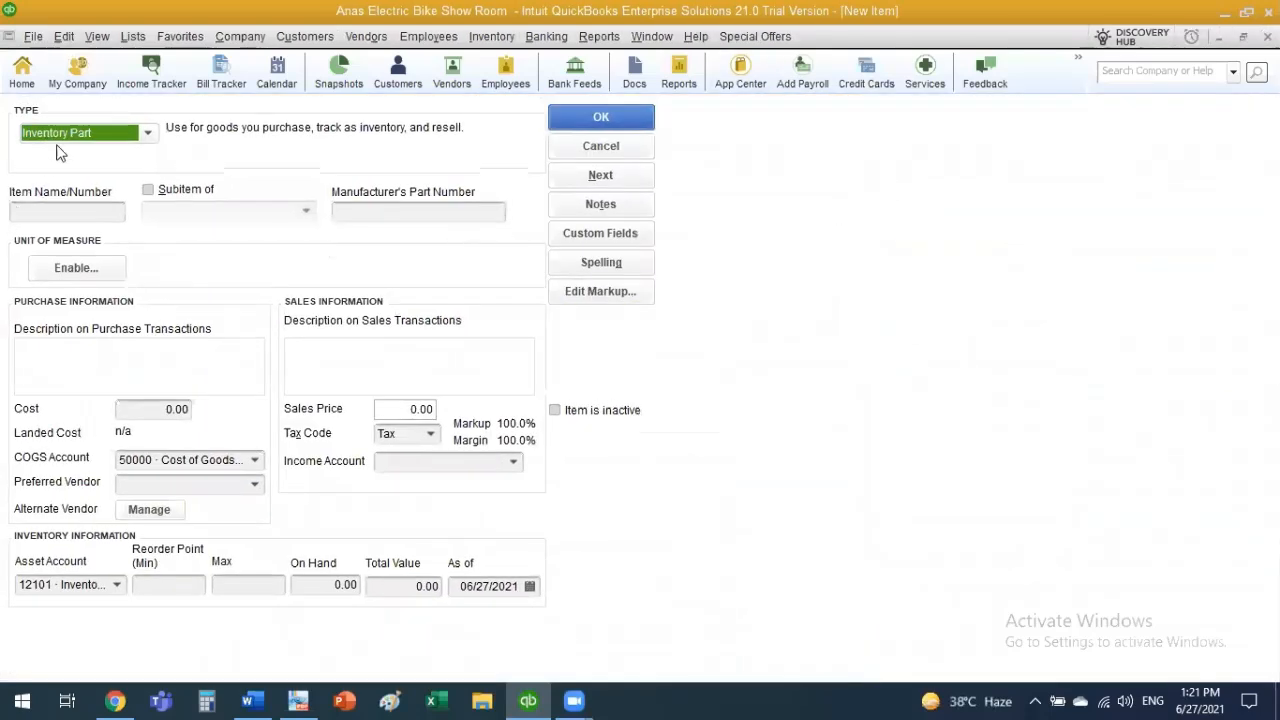
# Step: Enter EB100 as both the item name/number and the manufacturer's part number
pyautogui.click(85, 207)
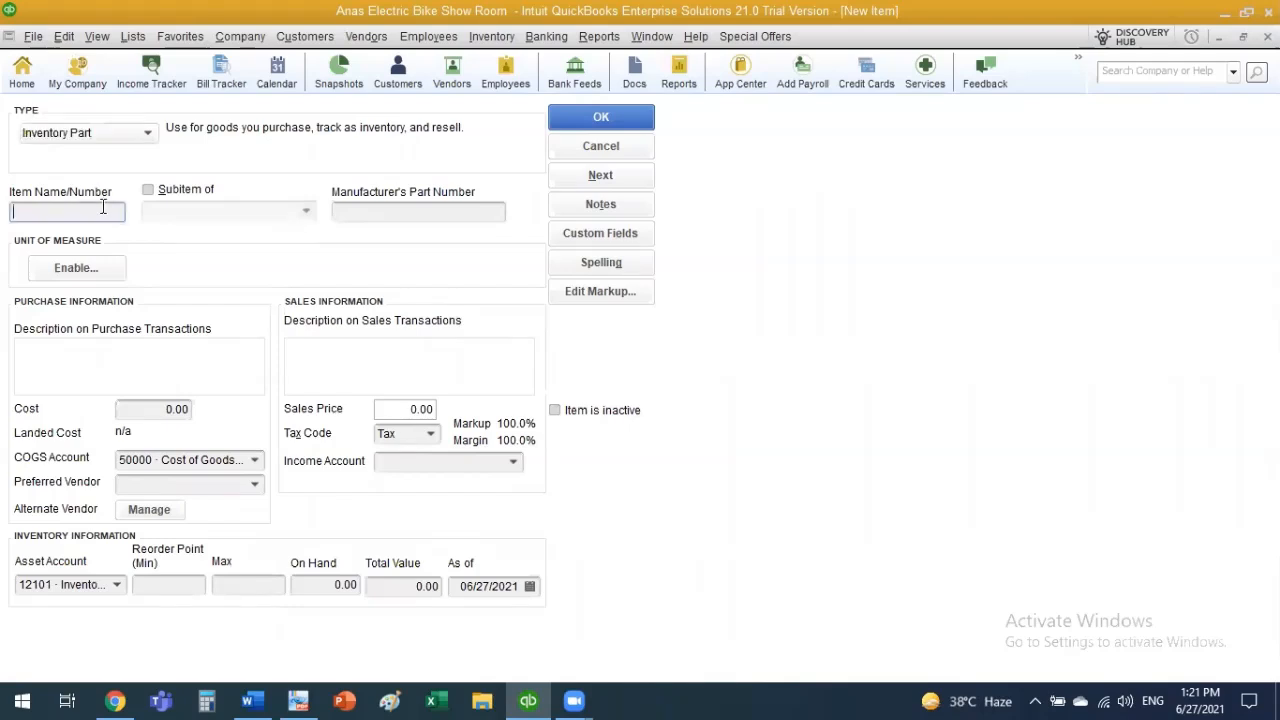
pyautogui.write('EB100')
pyautogui.click(350, 208)
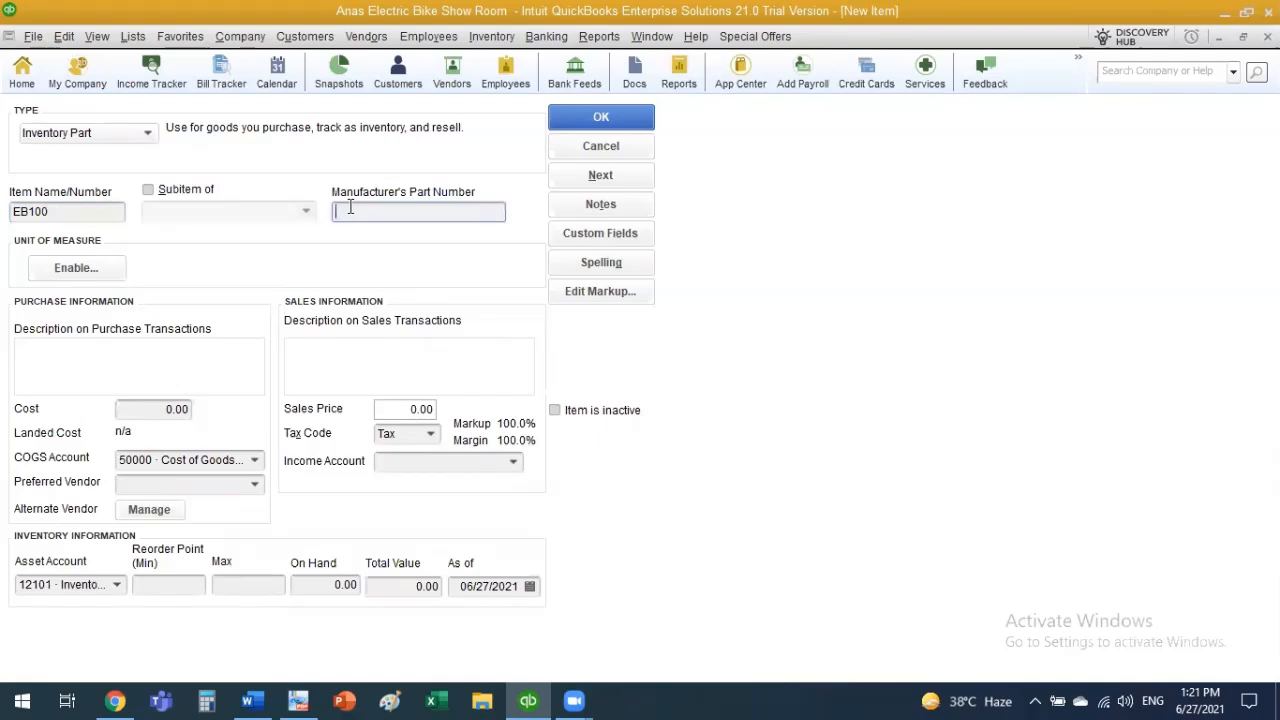
pyautogui.write('EB100')
# Step: Enable units of measure with Single U/M Per Item, using the Count type and Each (ea) as the unit
pyautogui.click(87, 270)
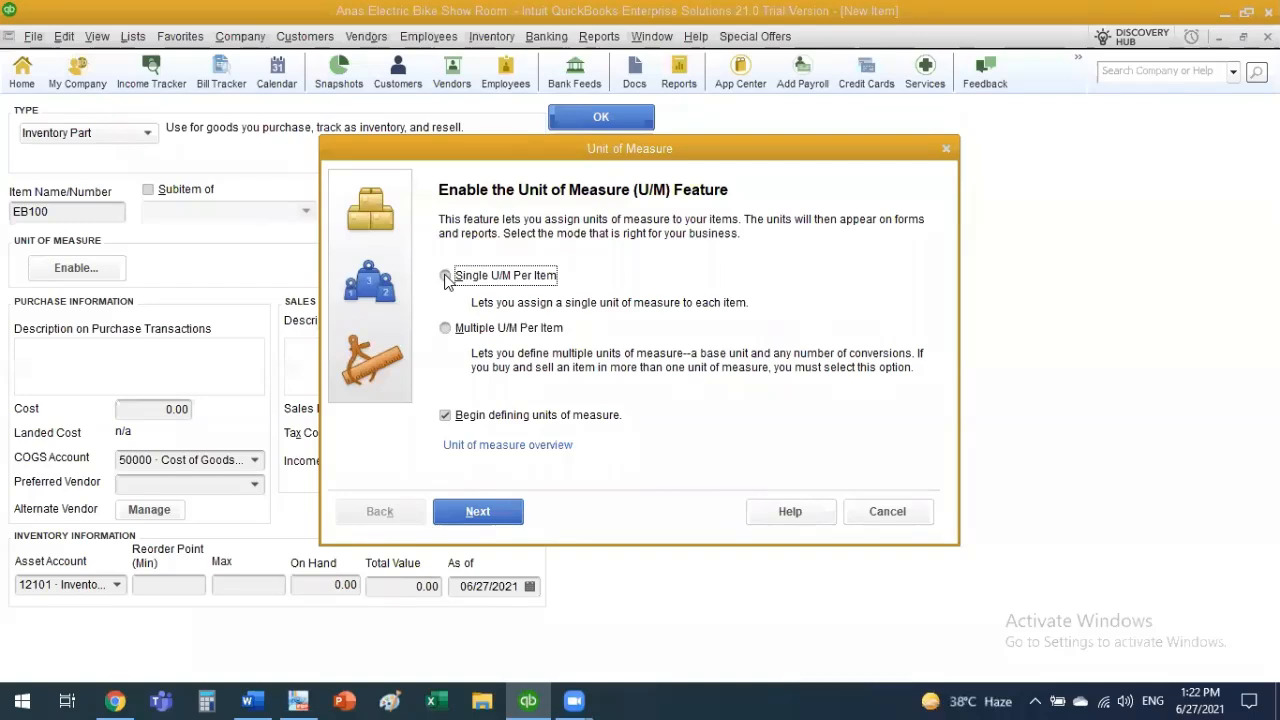
pyautogui.click(446, 277)
pyautogui.click(516, 511)
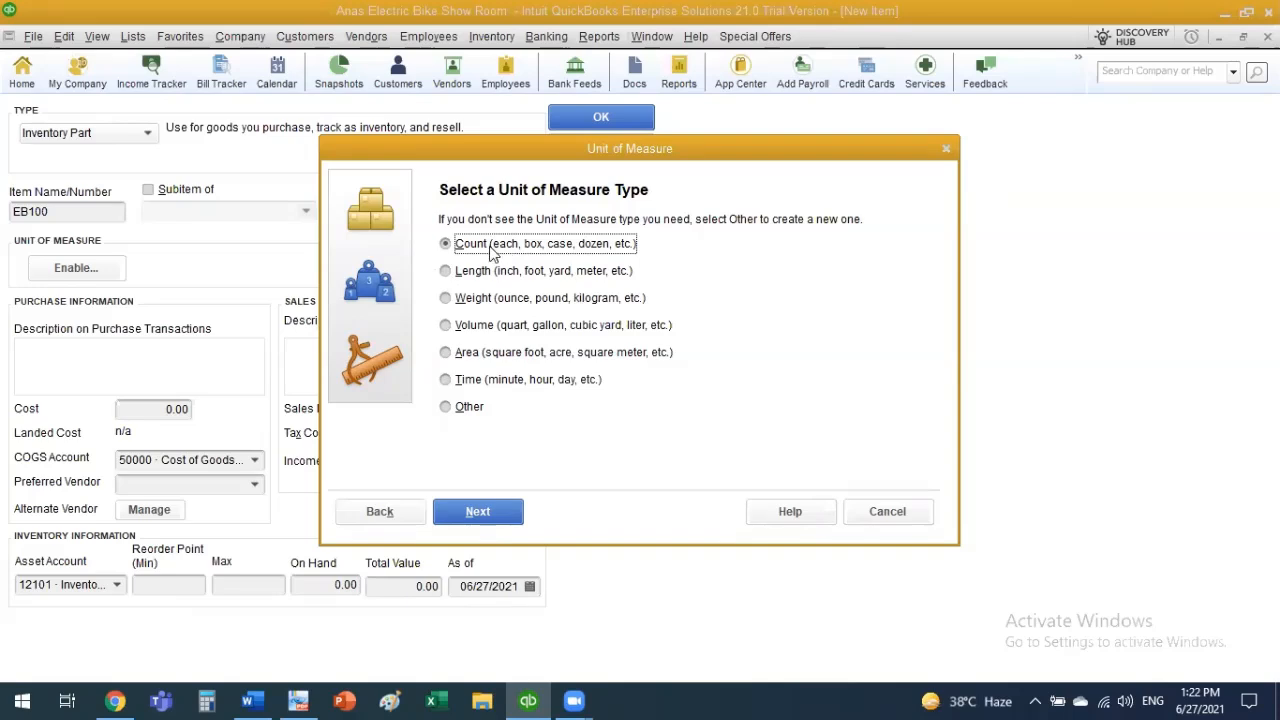
pyautogui.click(497, 513)
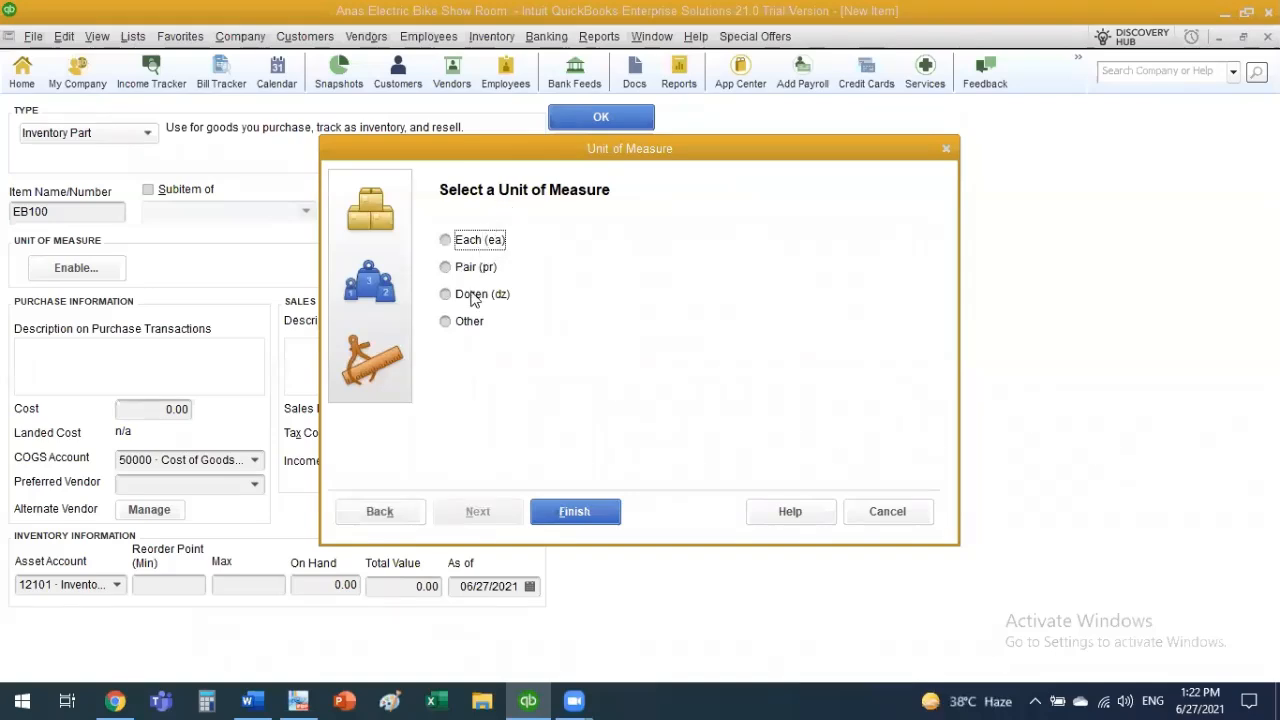
pyautogui.click(450, 246)
pyautogui.click(575, 515)
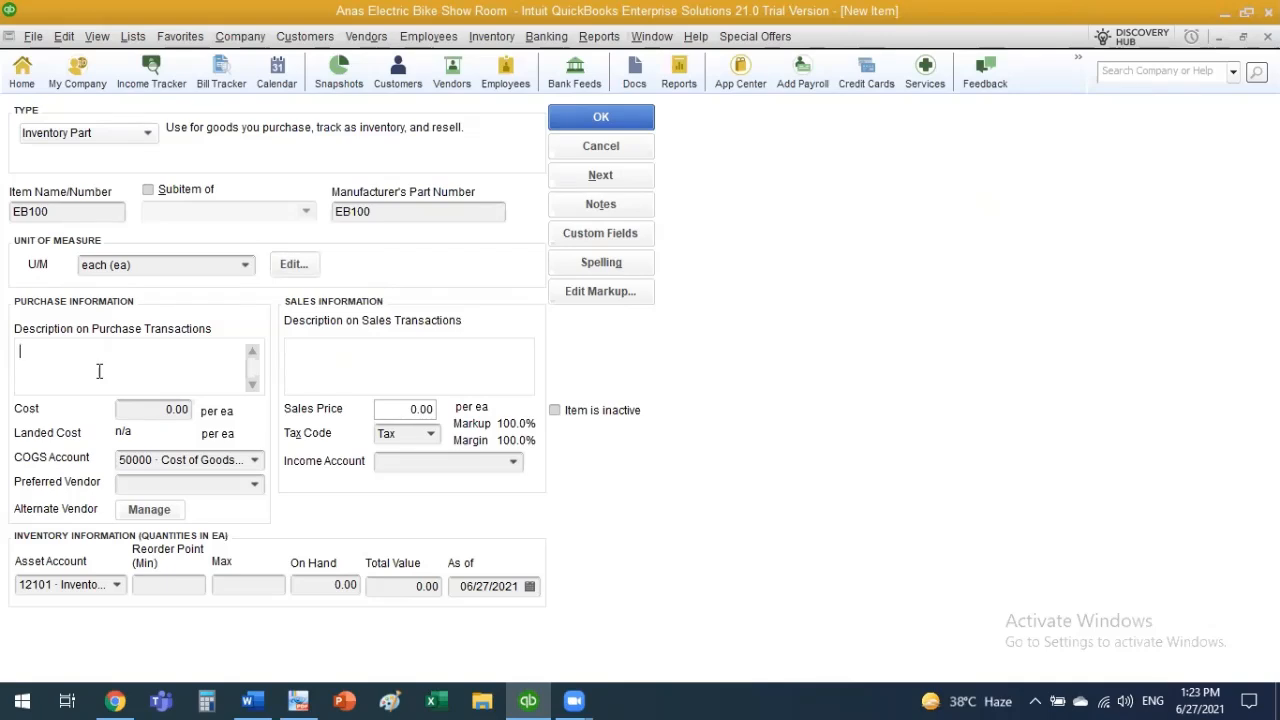
# Step: Enter "Purchase of electric bikes from vendors." as the description on purchase transactions
pyautogui.write('Purchase of')
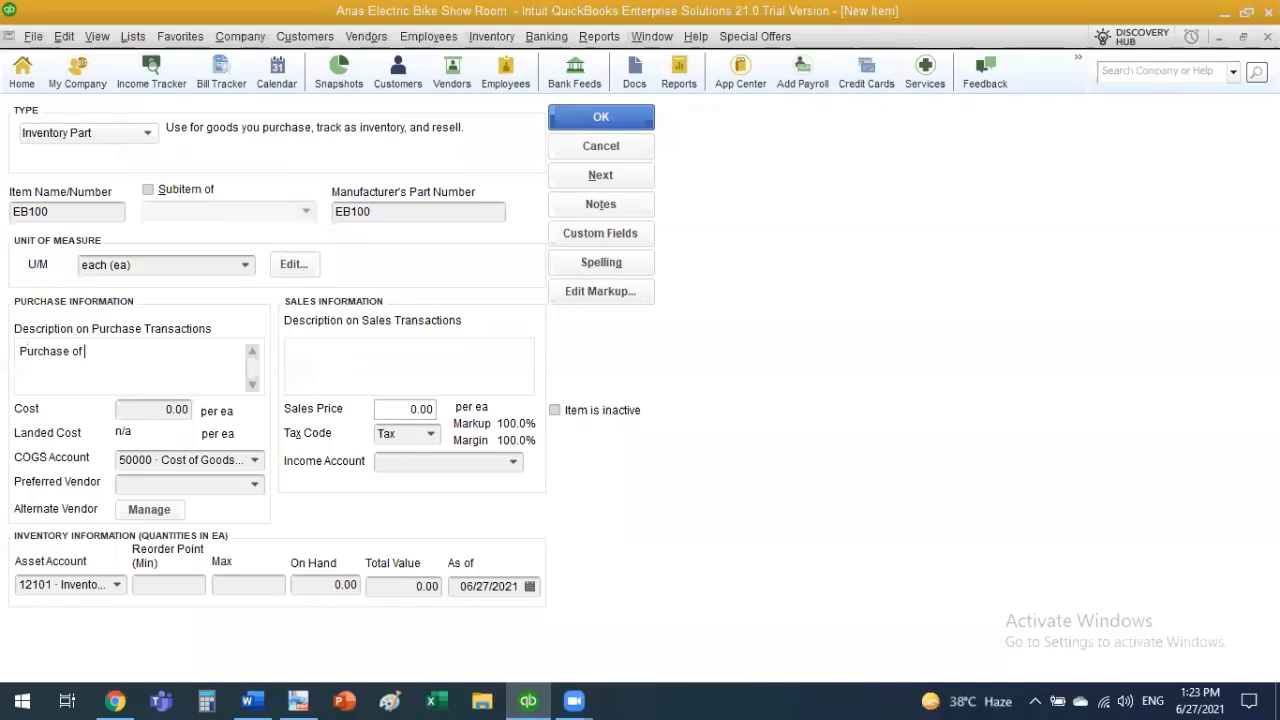
pyautogui.write(' electric bikes from vendors.')
# Step: Look up the January 04 bike purchase in the PDF exercise and set the item's cost to 50,000 per unit
pyautogui.click(146, 413)
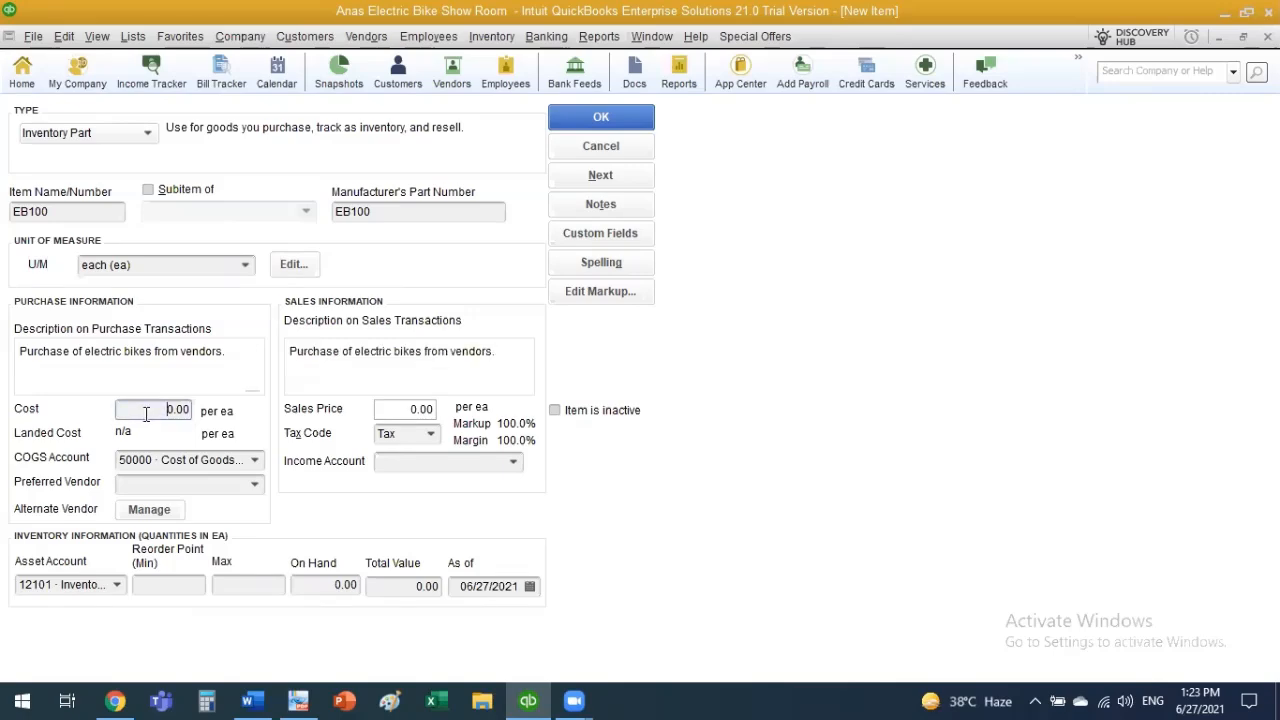
pyautogui.click(295, 700)
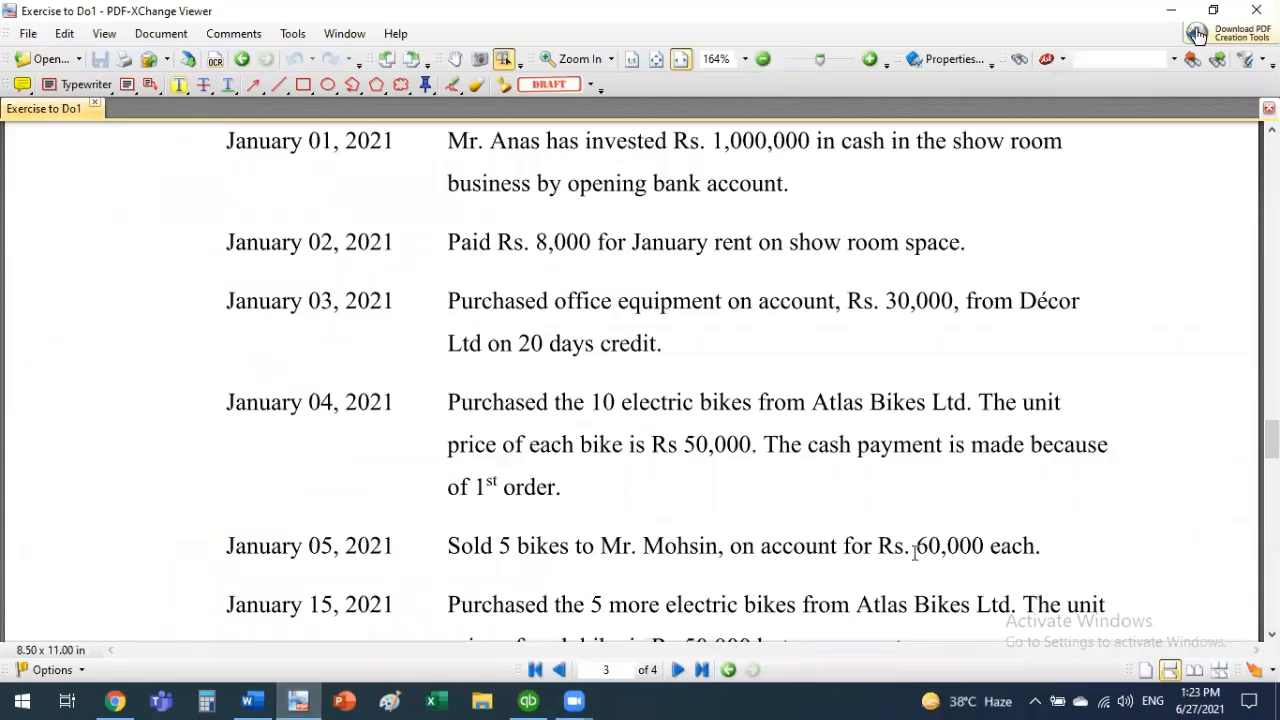
pyautogui.click(298, 700)
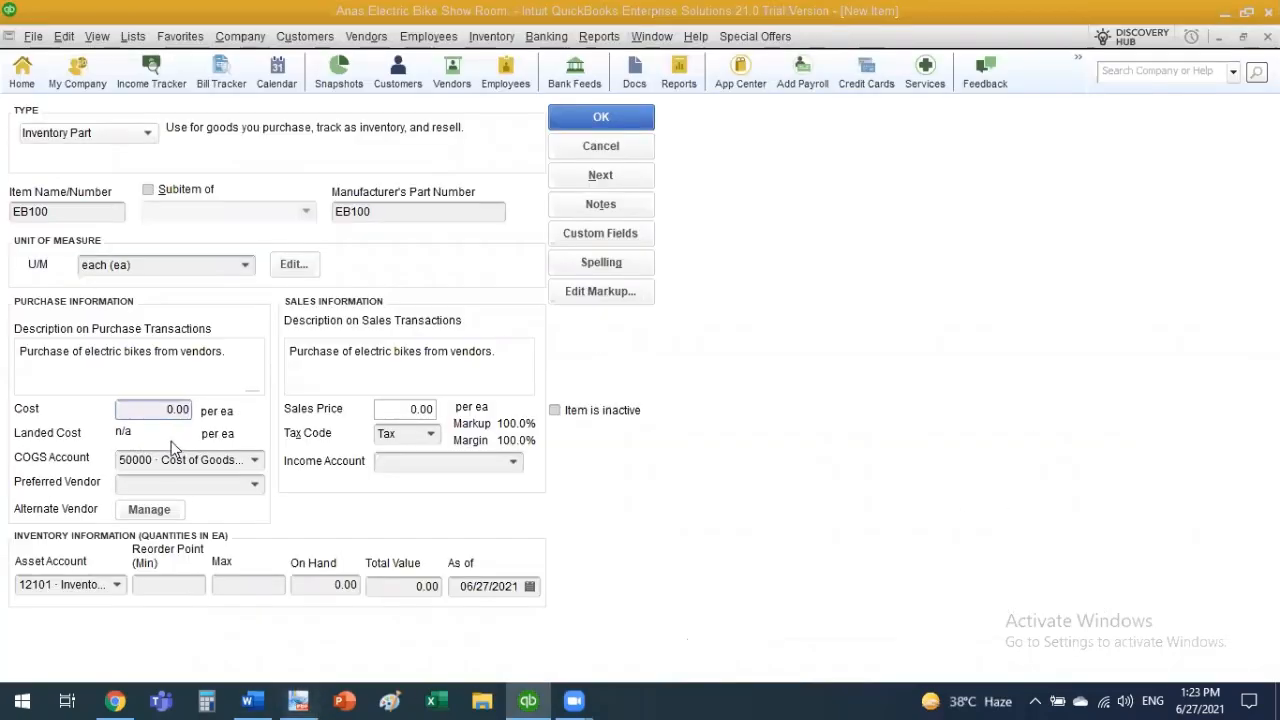
pyautogui.hotkey('alt', 'Tab')
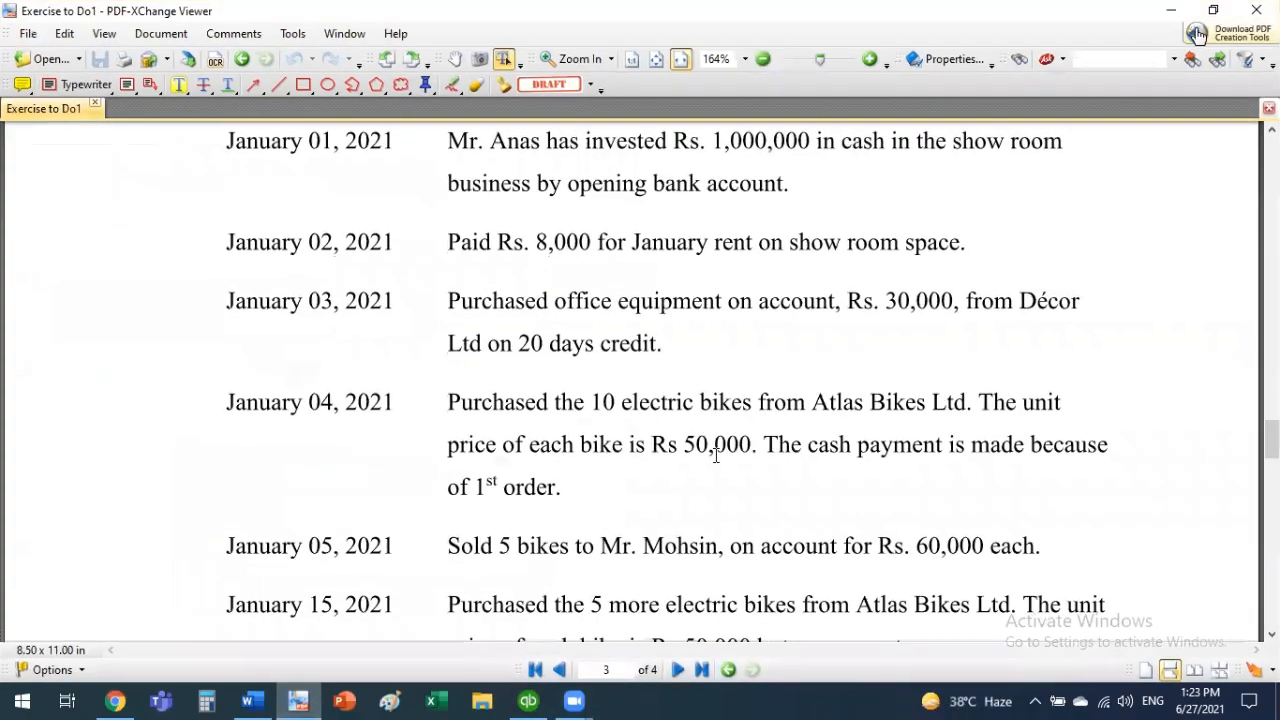
pyautogui.moveTo(452, 394); pyautogui.dragTo(720, 491)
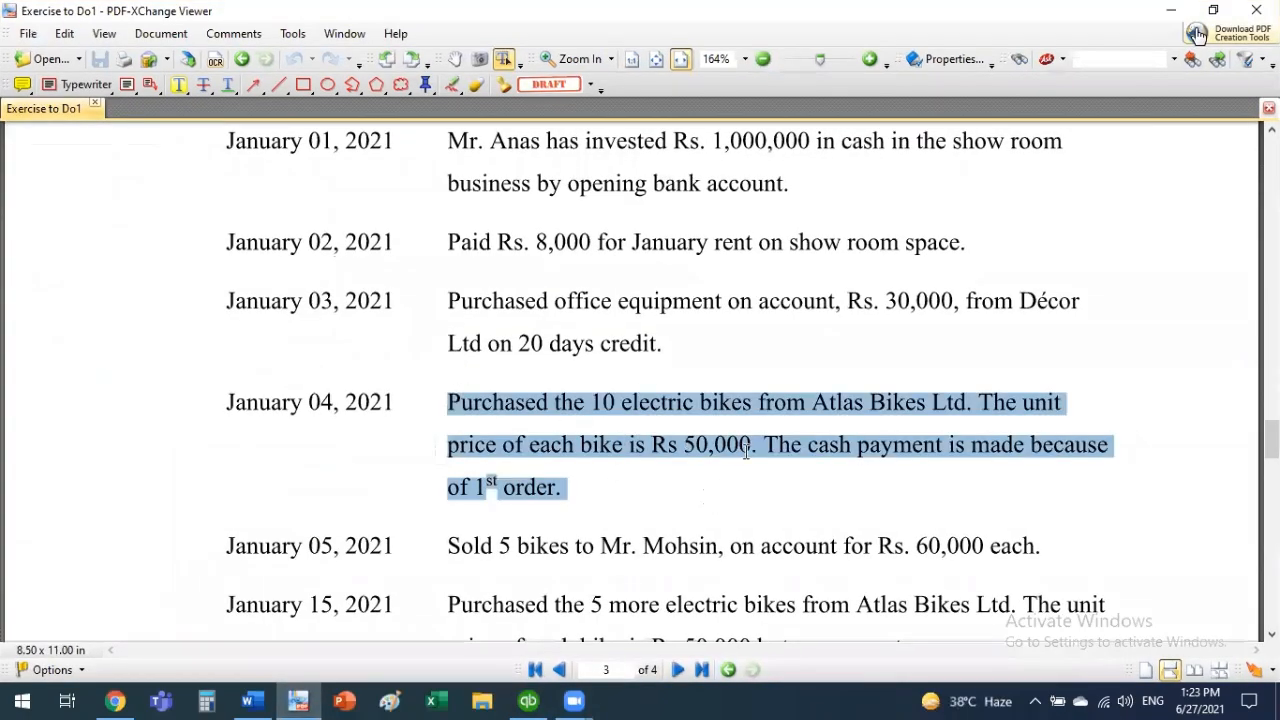
pyautogui.hotkey('alt', 'Tab')
pyautogui.write('5000')
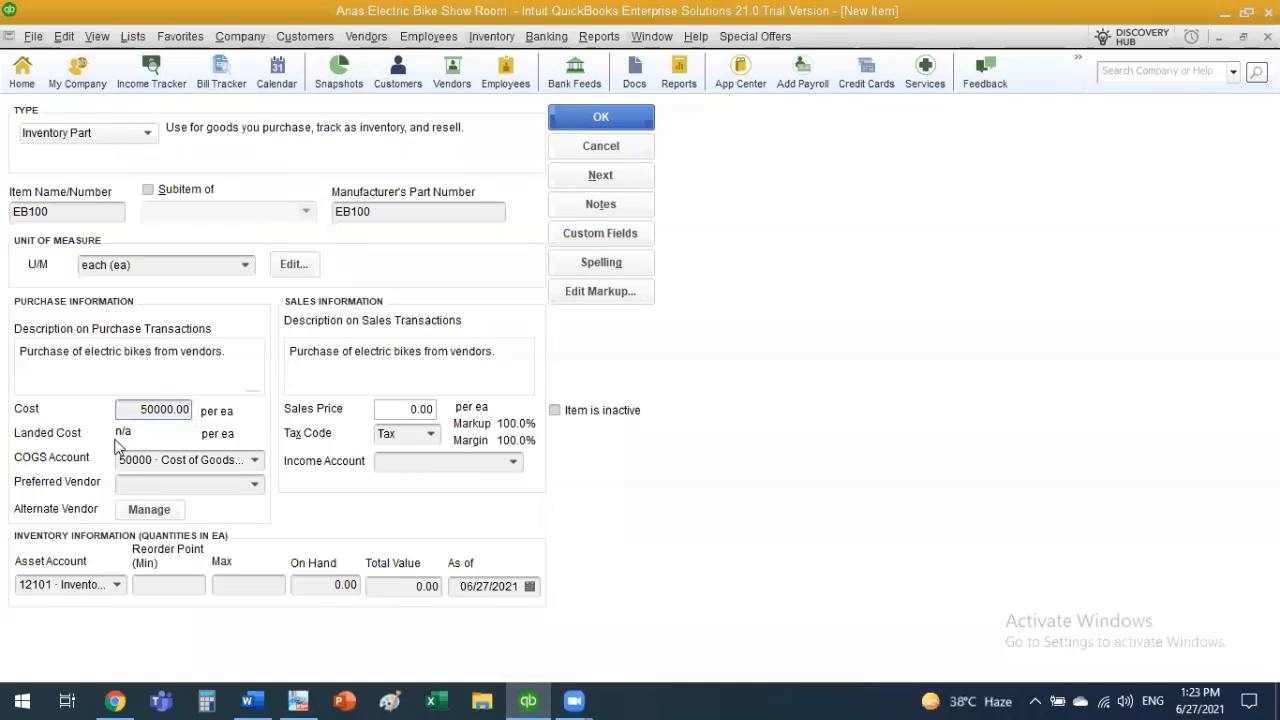
# Step: Select 50000 · Cost of Goods Sold as the COGS account and leave the preferred vendor blank
pyautogui.click(145, 483)
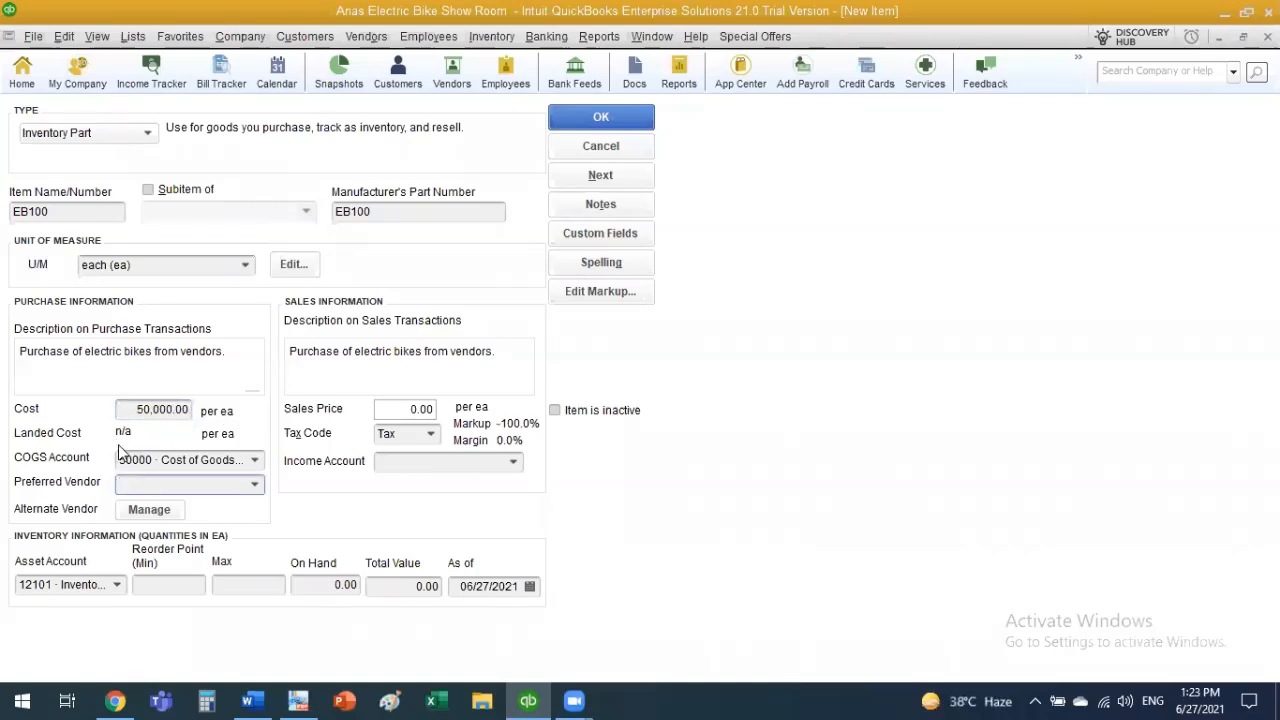
pyautogui.click(255, 460)
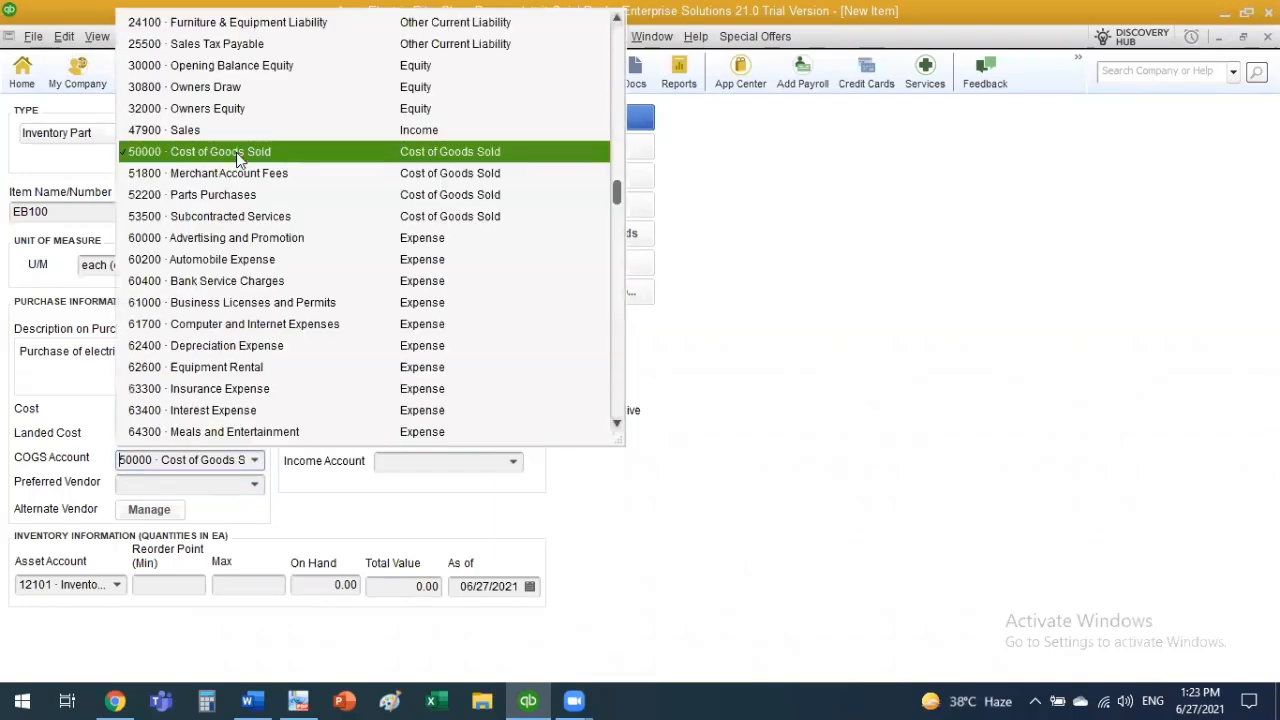
pyautogui.click(238, 160)
pyautogui.click(255, 486)
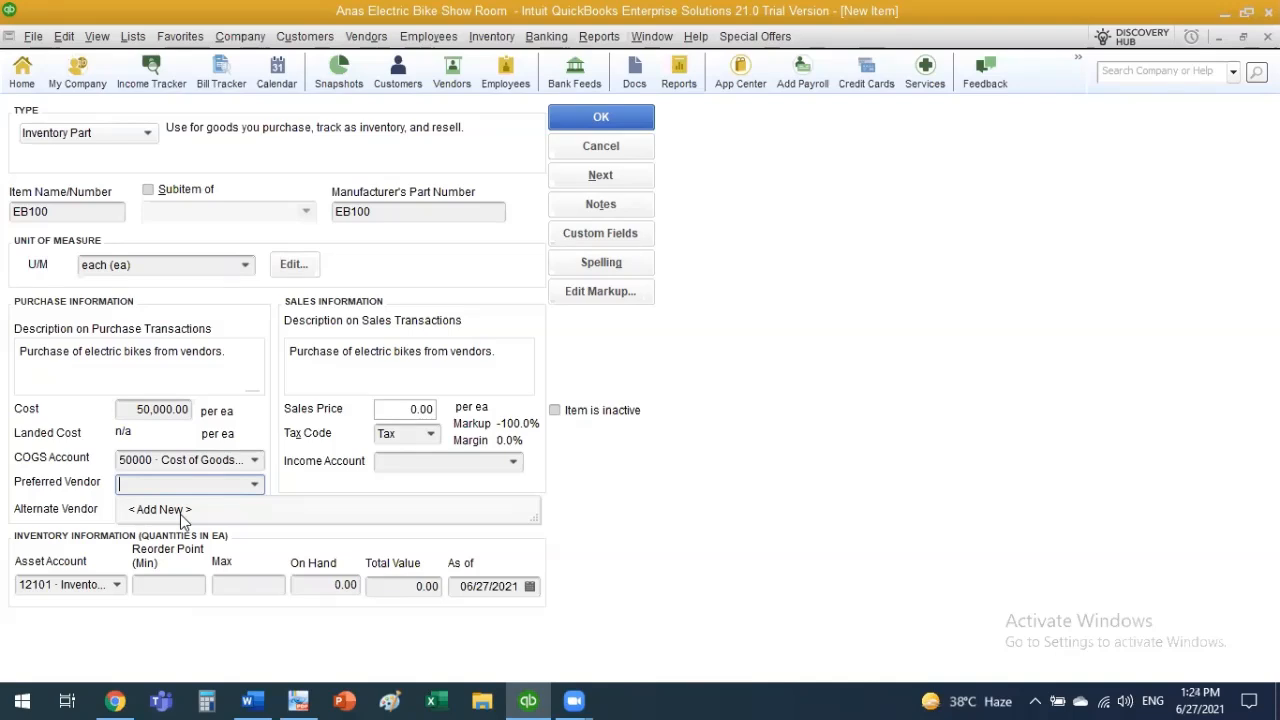
pyautogui.click(309, 476)
# Step: Change the description on sales transactions to "Sale of electric bikes to the customers."
pyautogui.click(408, 409)
pyautogui.click(405, 386)
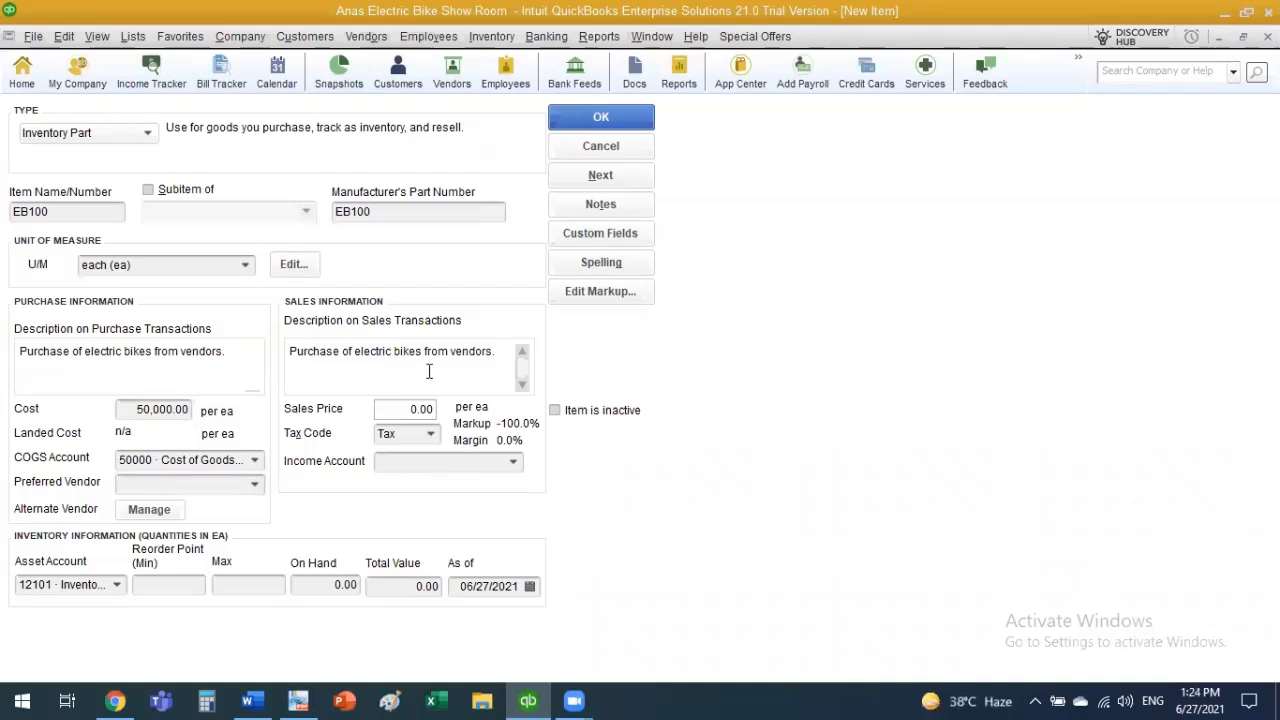
pyautogui.hotkey('ctrl', 'shift', 'Right')
pyautogui.write('Sale')
pyautogui.click(469, 351)
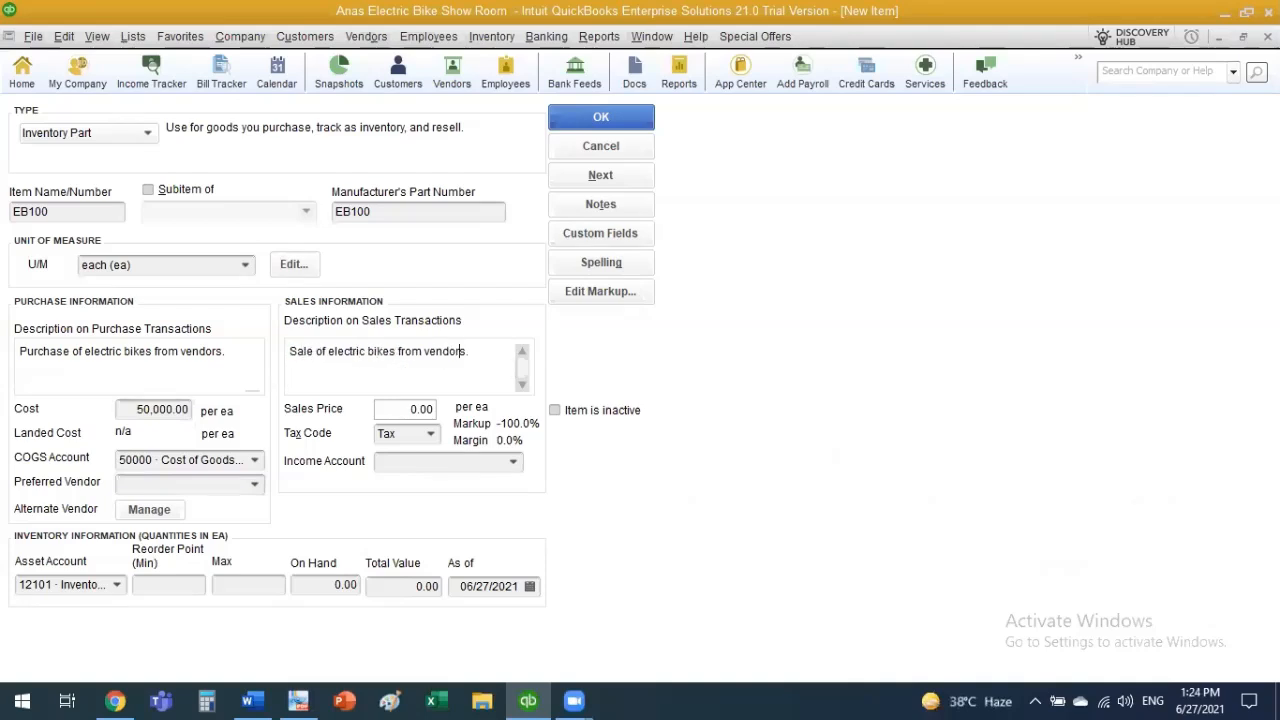
pyautogui.moveTo(466, 351); pyautogui.dragTo(399, 351)
pyautogui.write('to the customers.')
pyautogui.click(418, 409)
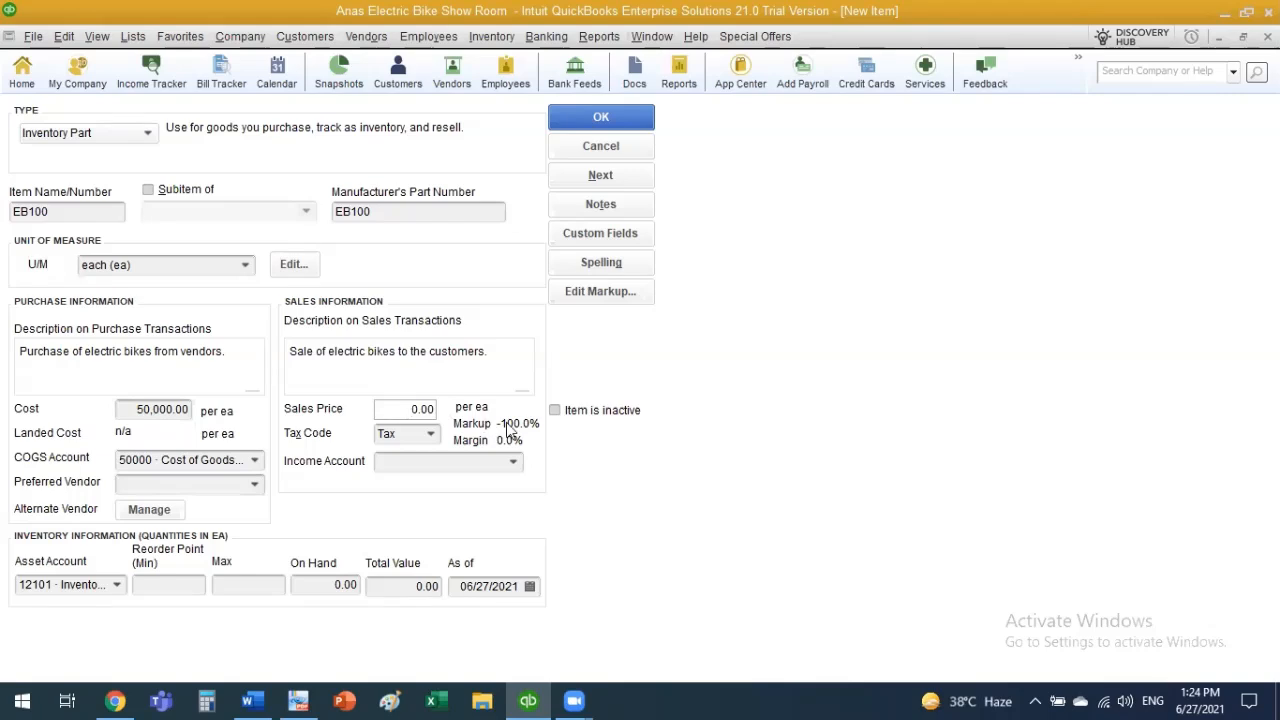
# Step: Set the sales price to 60,000 per unit and the tax code to Non (Non-Taxable Sales)
pyautogui.write('6000')
pyautogui.click(430, 434)
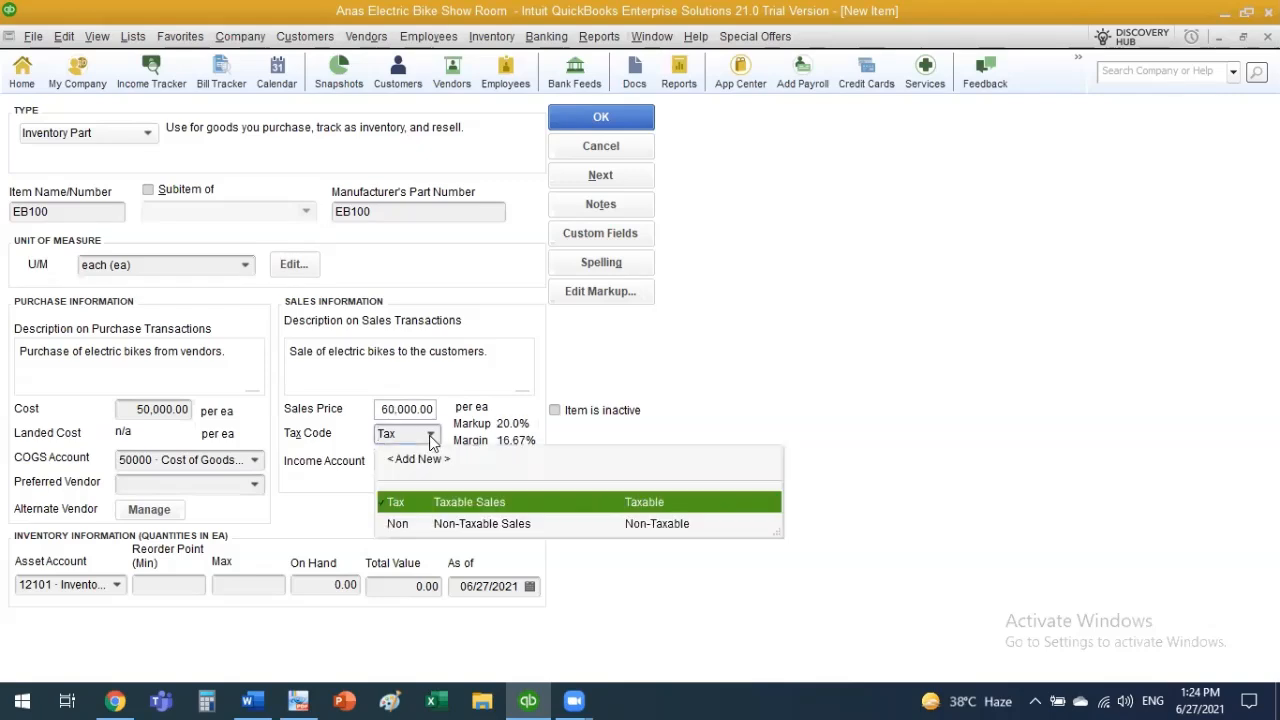
pyautogui.click(472, 524)
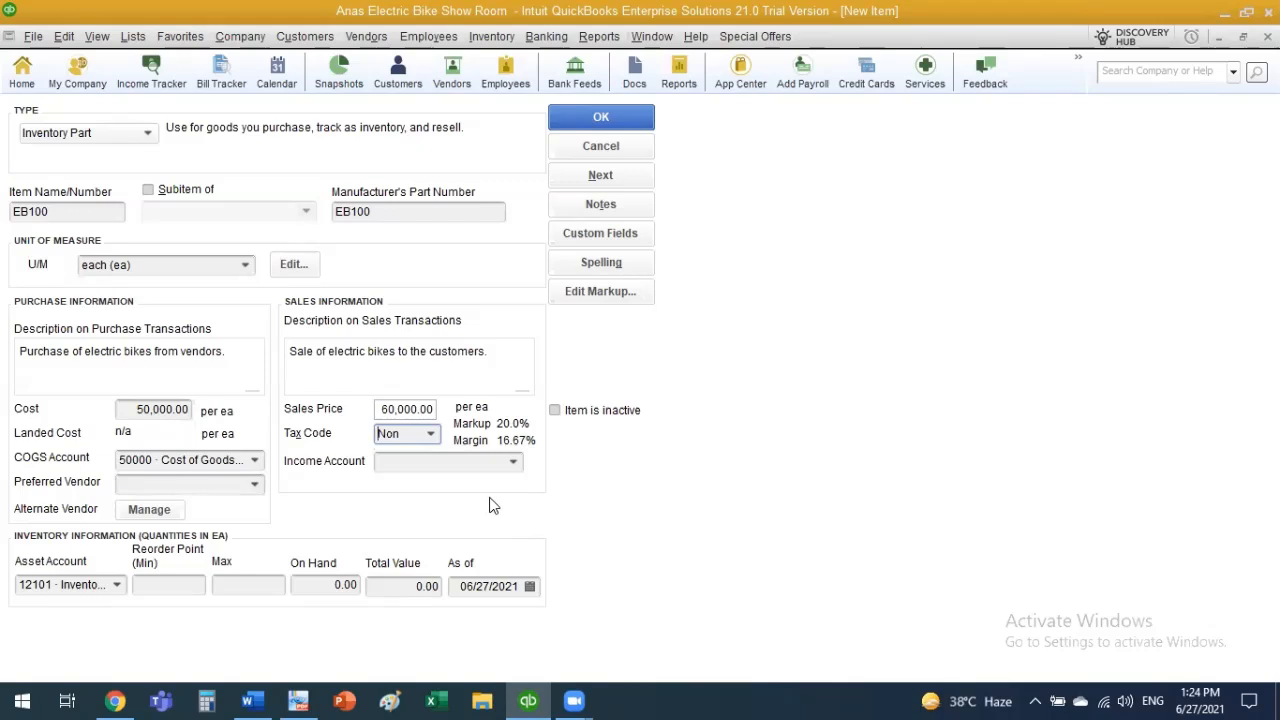
# Step: Select 47900 · Sales as the item's income account
pyautogui.click(516, 463)
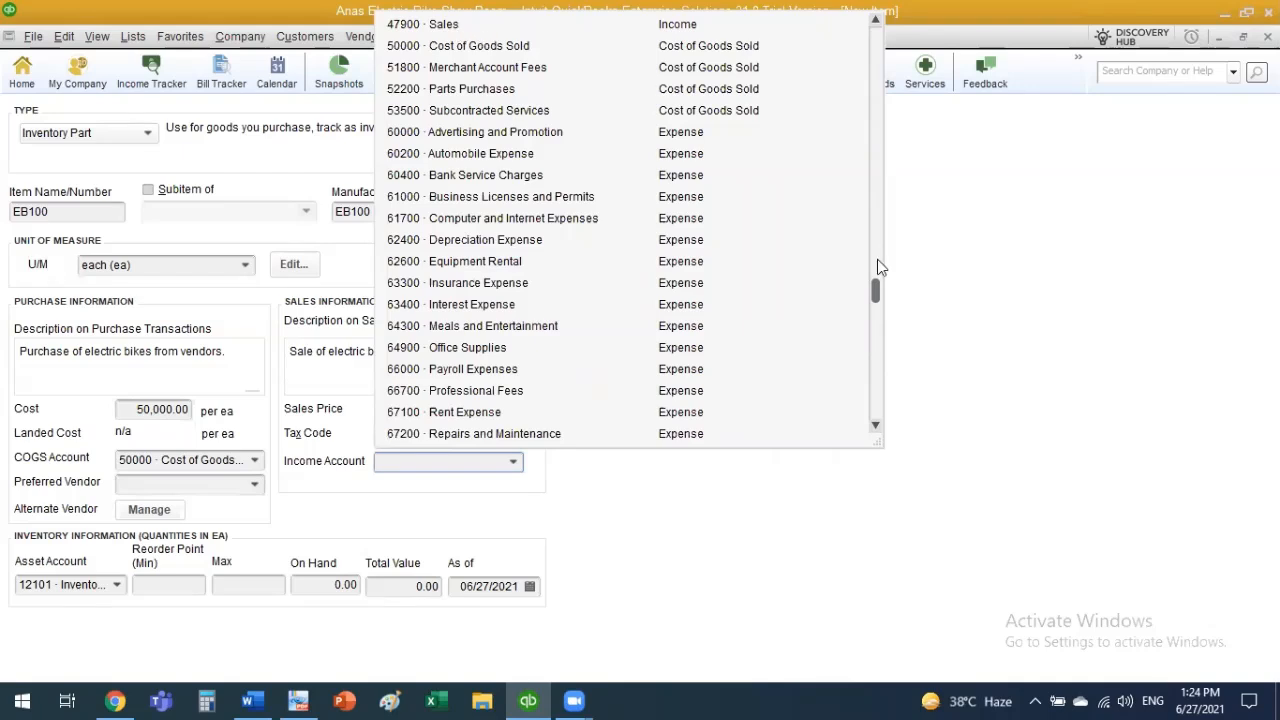
pyautogui.moveTo(876, 290); pyautogui.dragTo(889, 214)
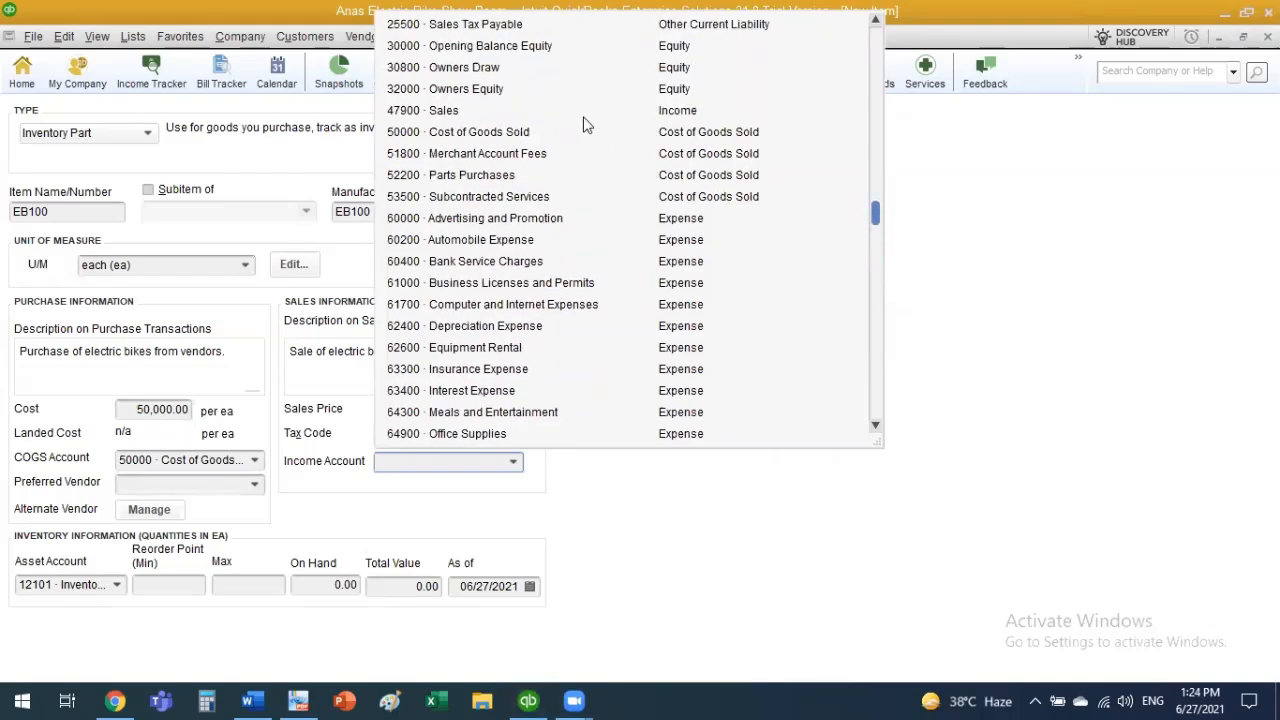
pyautogui.click(437, 112)
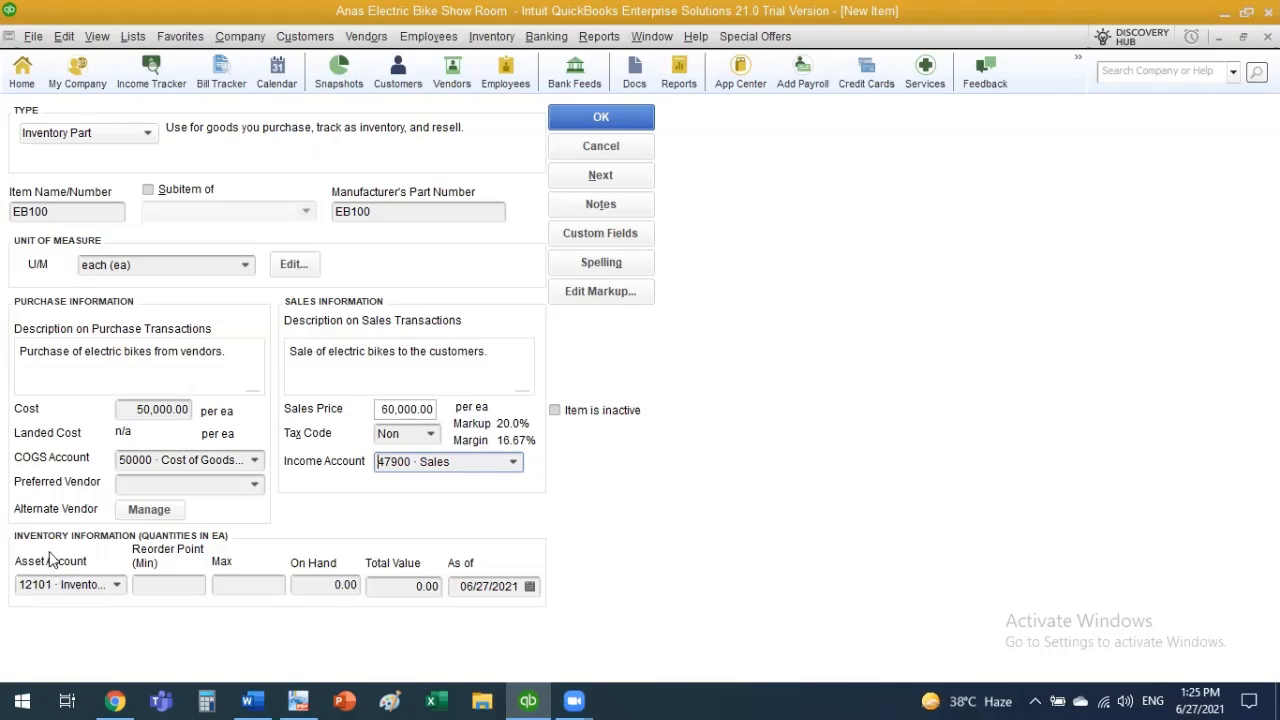
# Step: Keep 12101 · Inventory Asset as the asset account, leave the reorder point blank, and save the new item
pyautogui.click(112, 590)
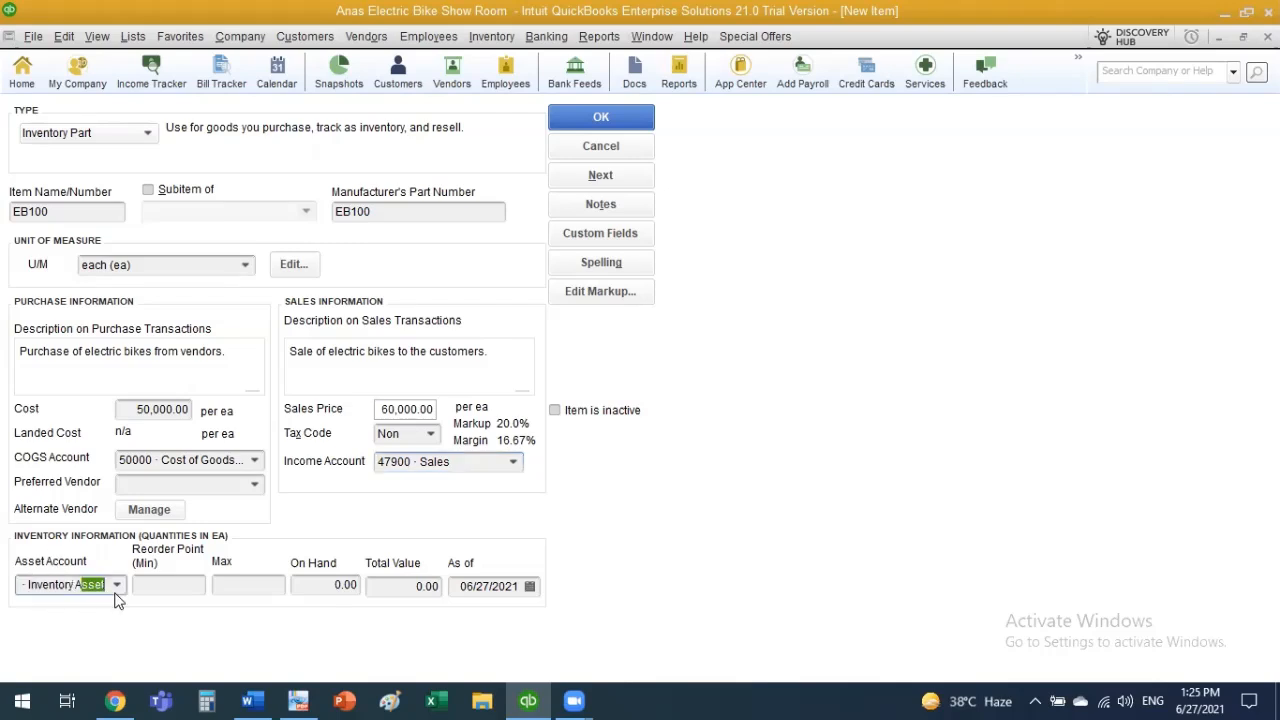
pyautogui.click(116, 590)
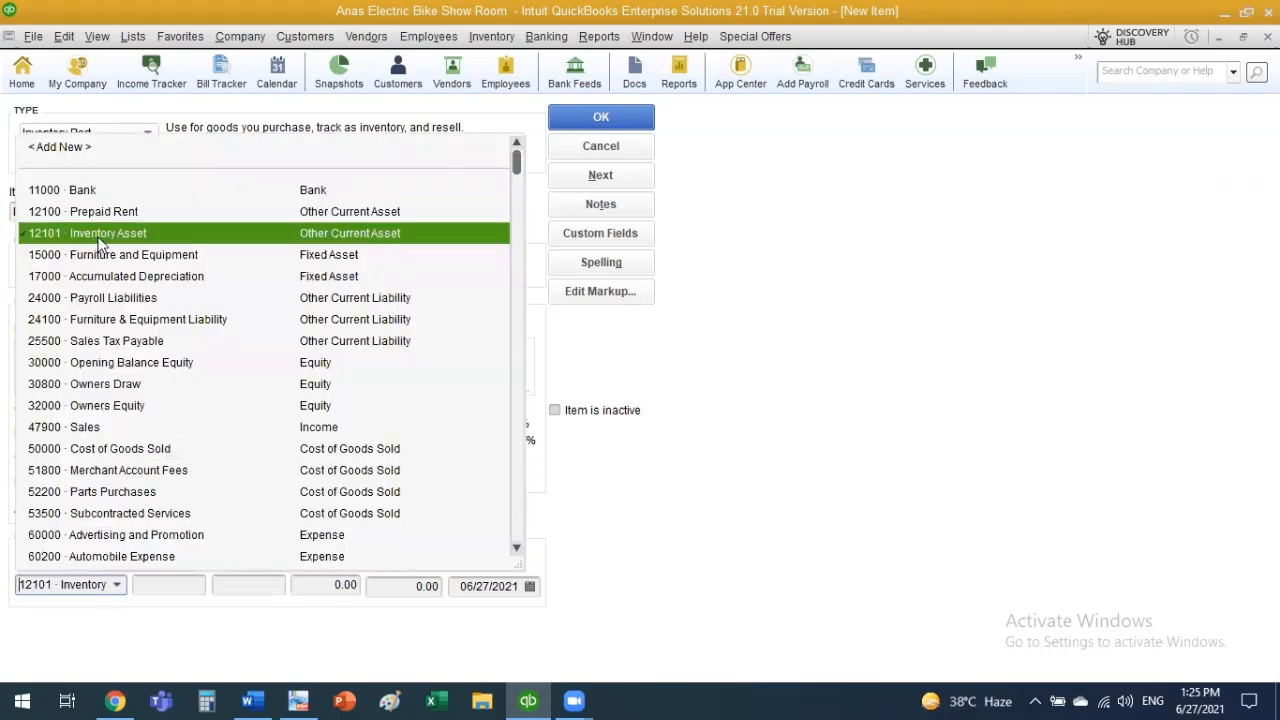
pyautogui.click(142, 590)
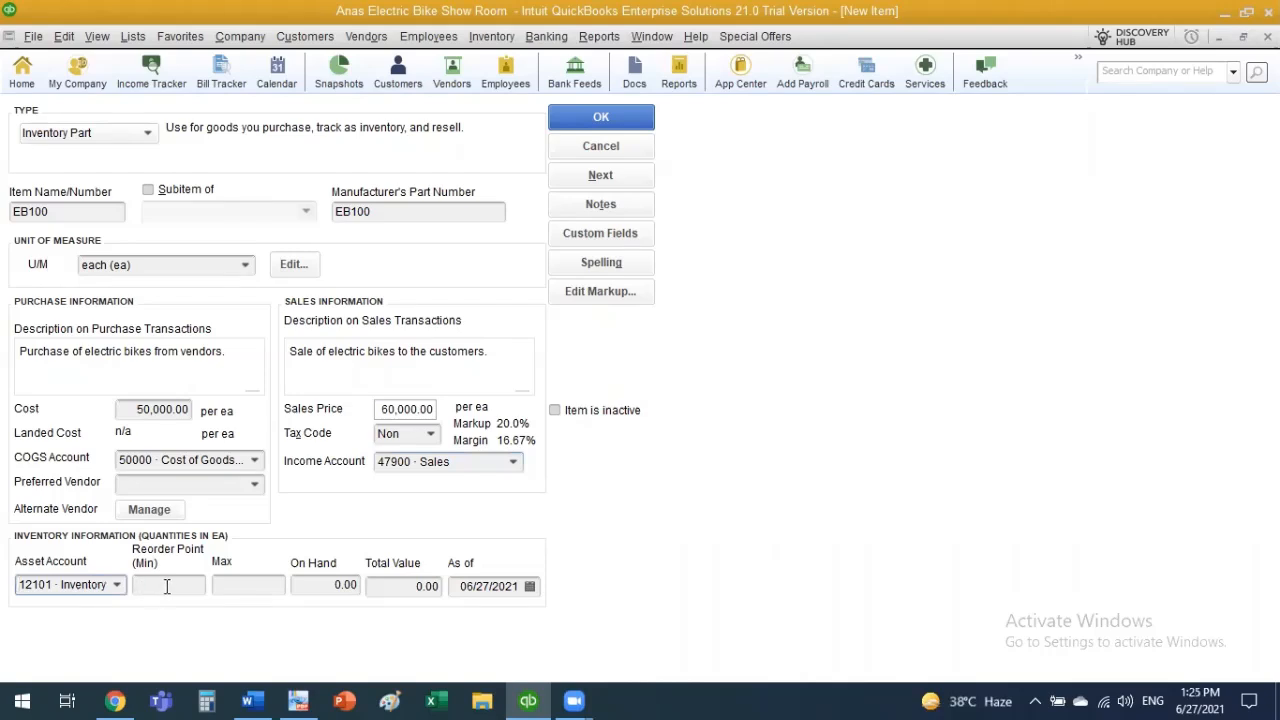
pyautogui.click(167, 585)
pyautogui.click(636, 118)
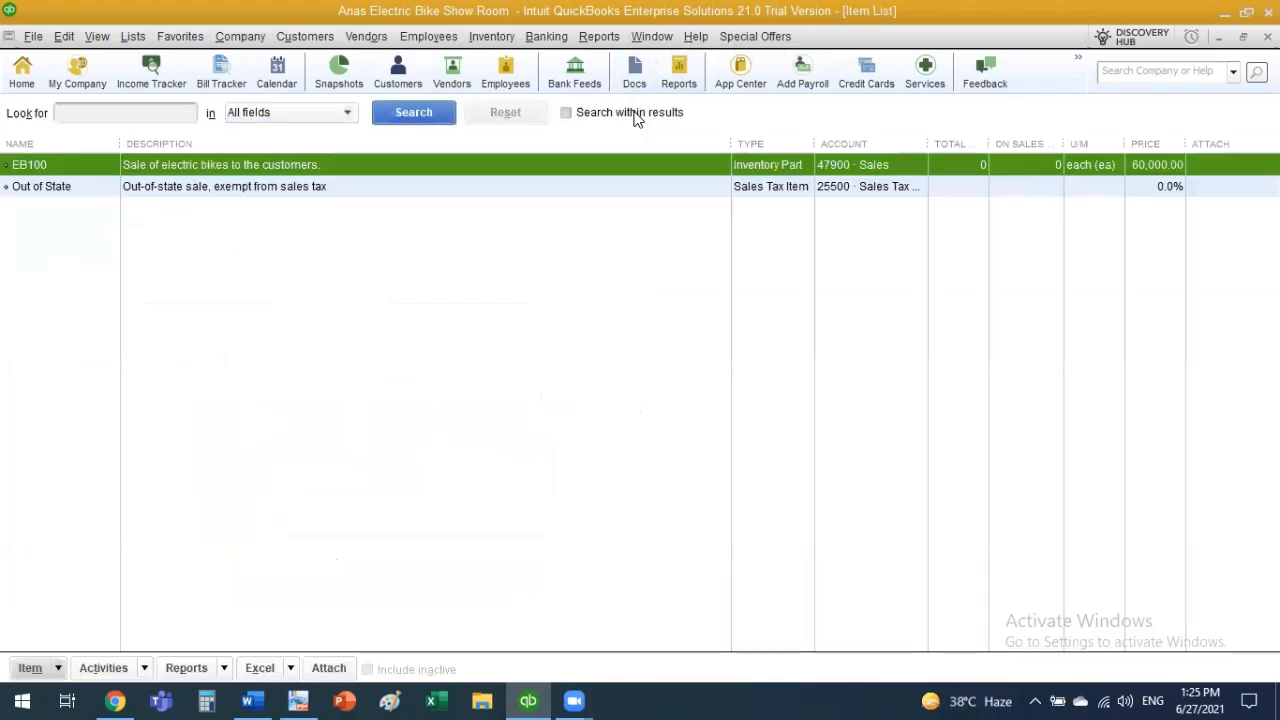